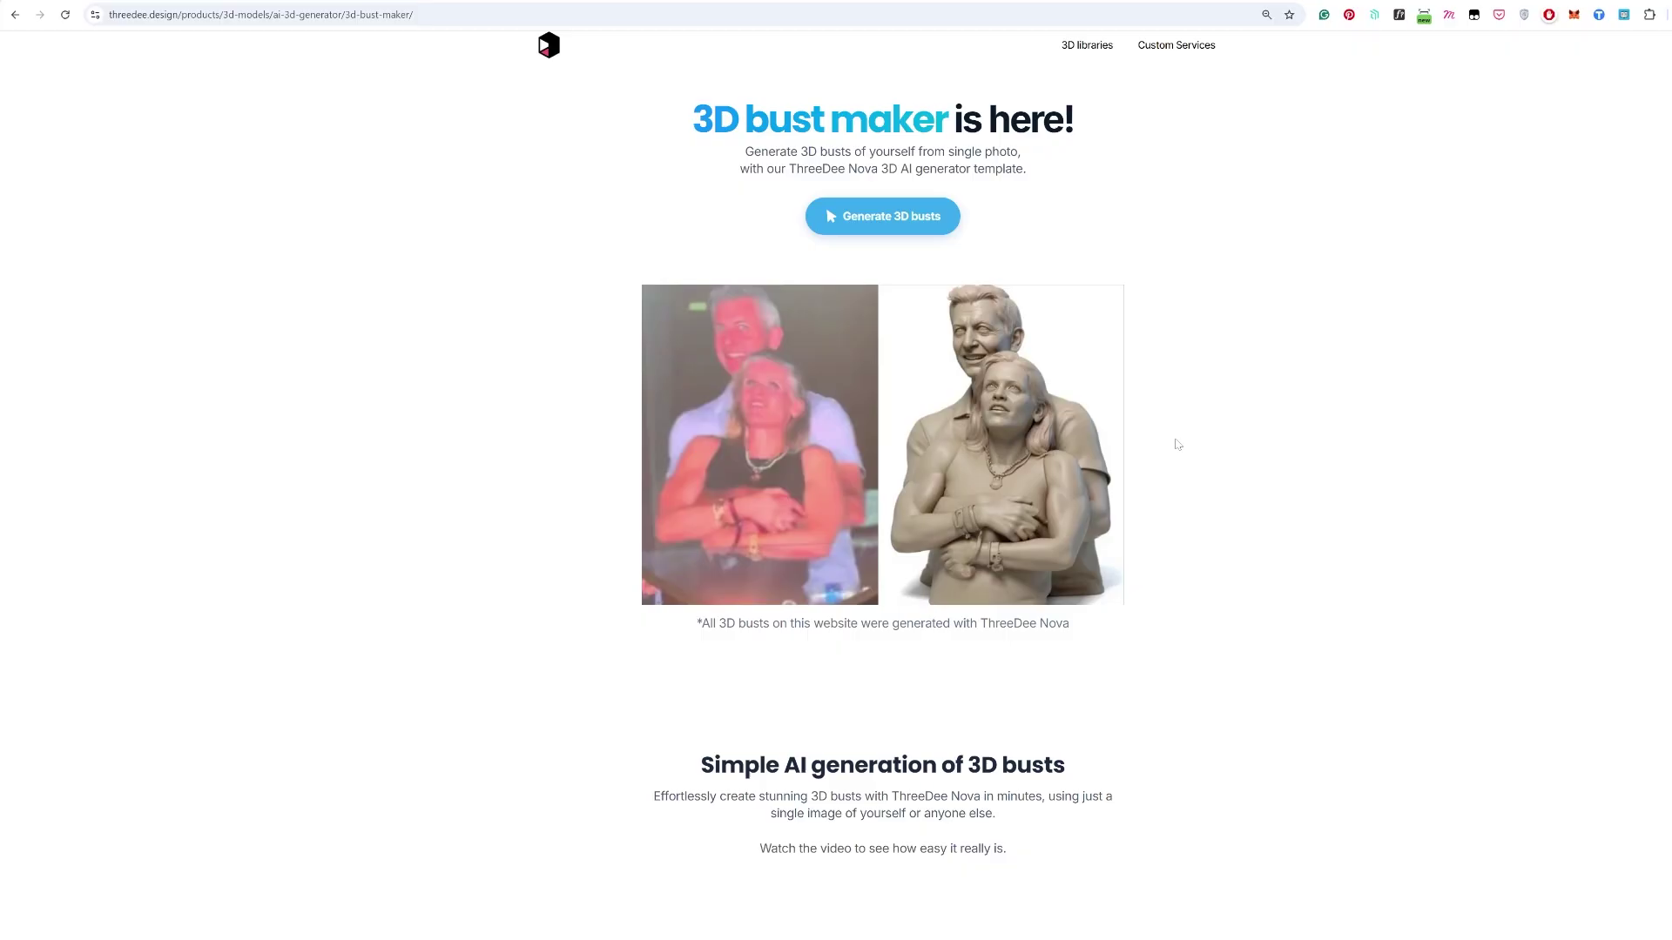
Browse down the ThreeDee Nova home page and choose Generate 3D busts.
{"action": "scroll", "coordinate": [1177, 445], "scroll_direction": "down", "scroll_amount": 2}
{"action": "scroll", "coordinate": [1176, 442], "scroll_direction": "down", "scroll_amount": 2}
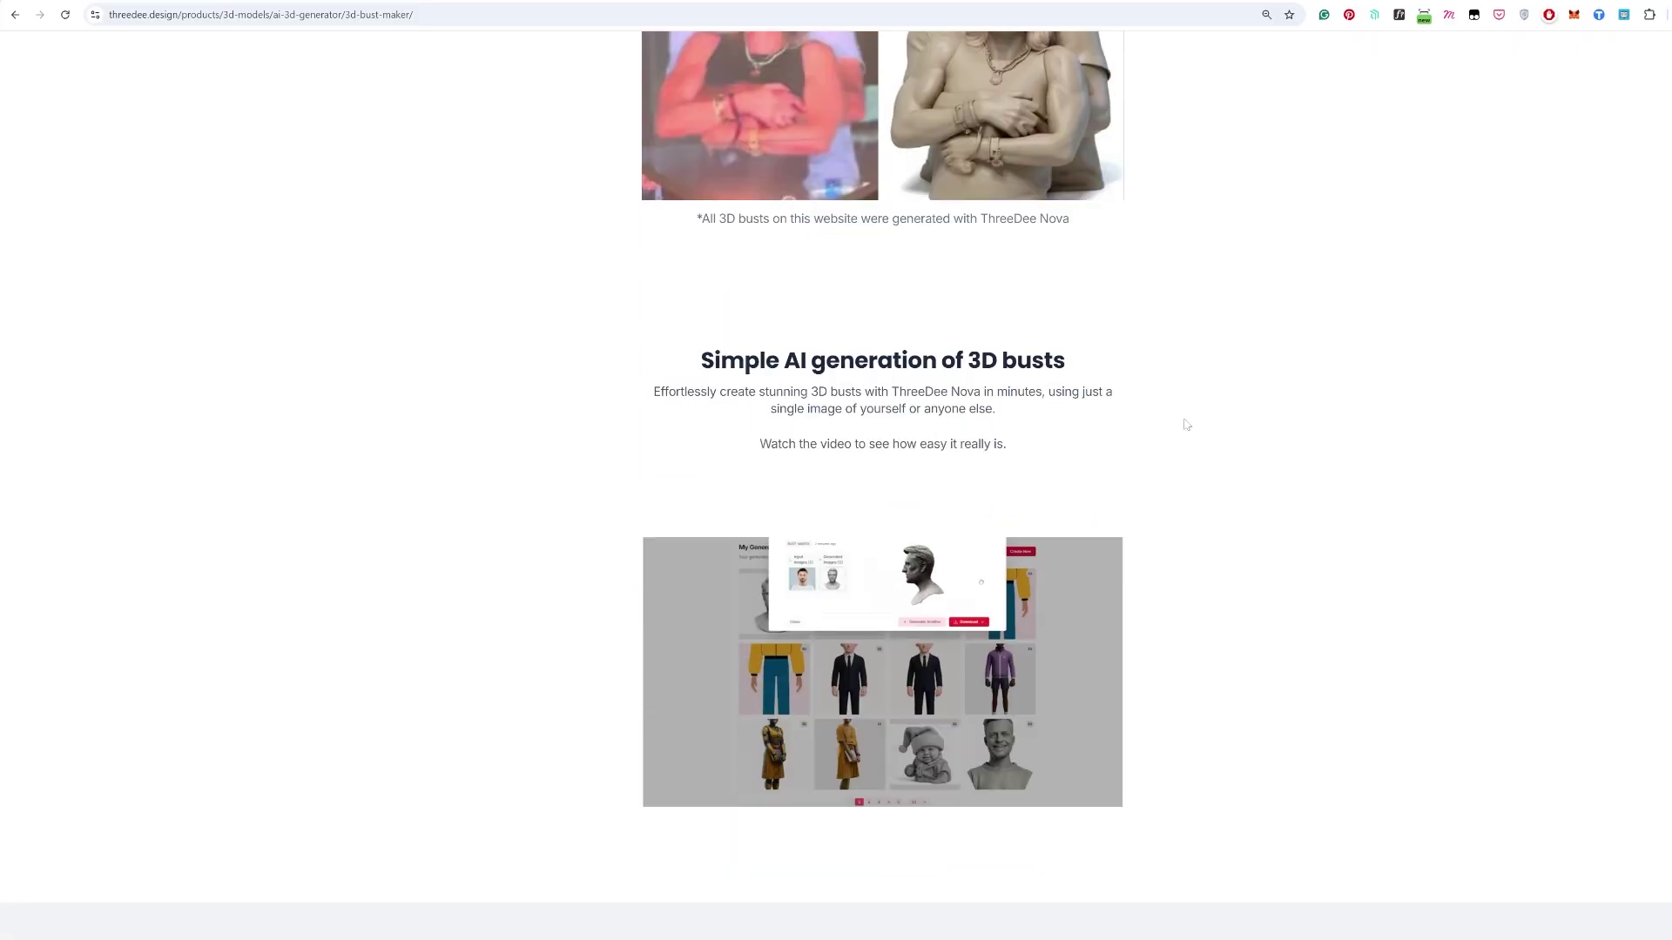
{"action": "scroll", "coordinate": [1181, 425], "scroll_direction": "down", "scroll_amount": 2}
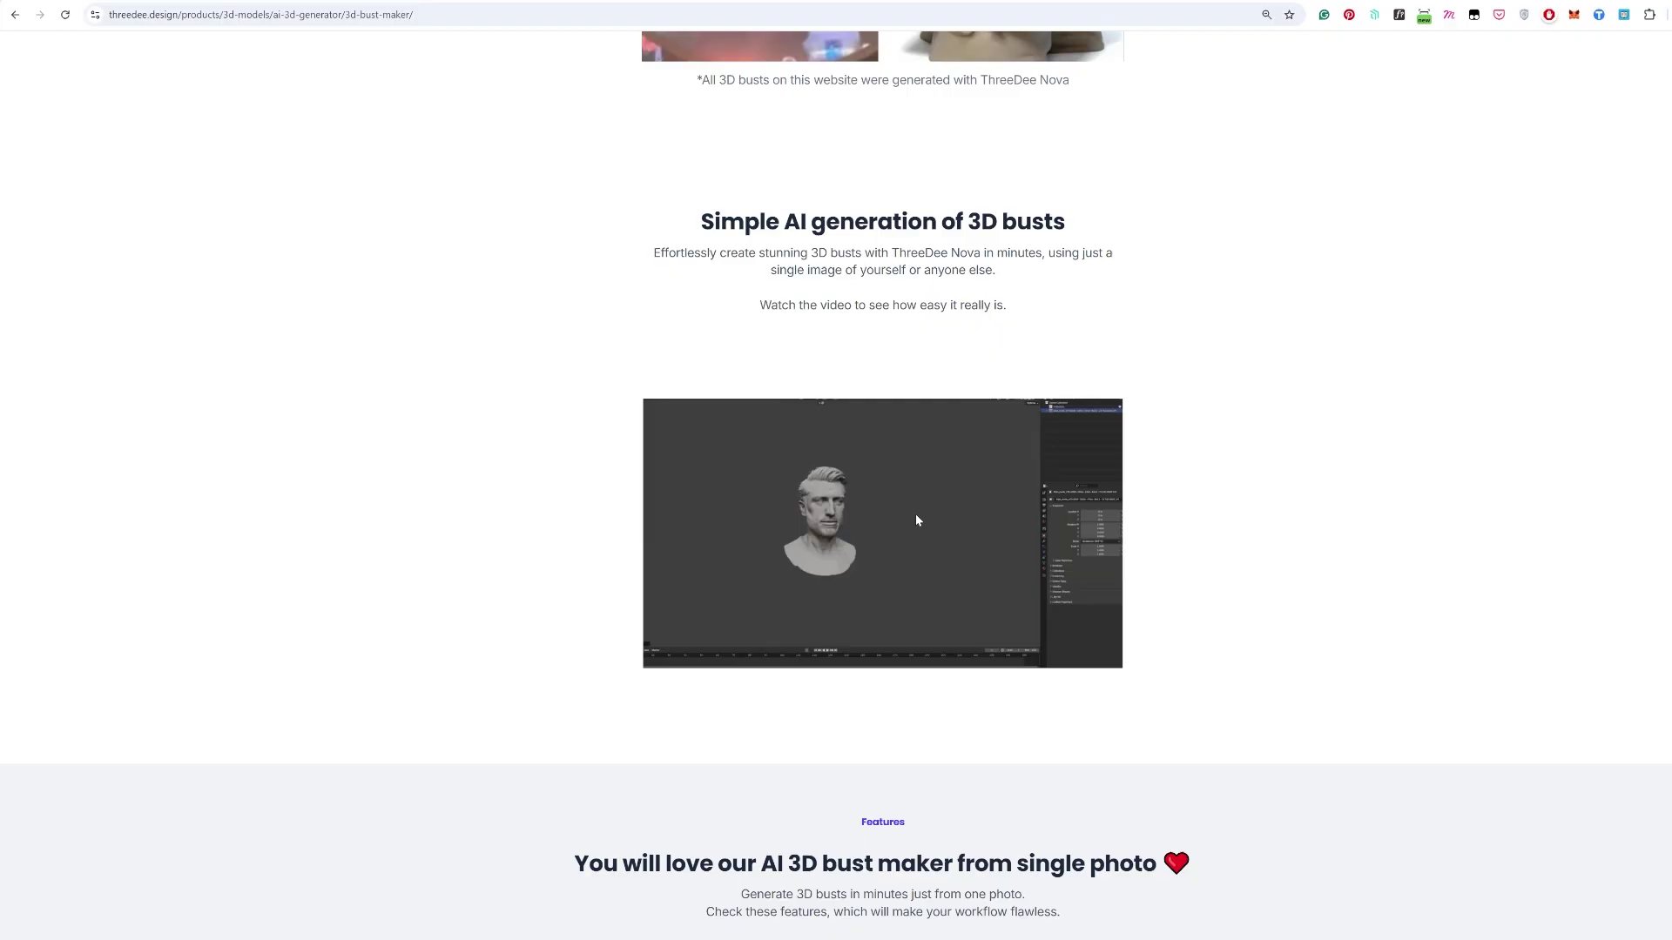
{"action": "scroll", "coordinate": [1303, 472], "scroll_direction": "down", "scroll_amount": 9}
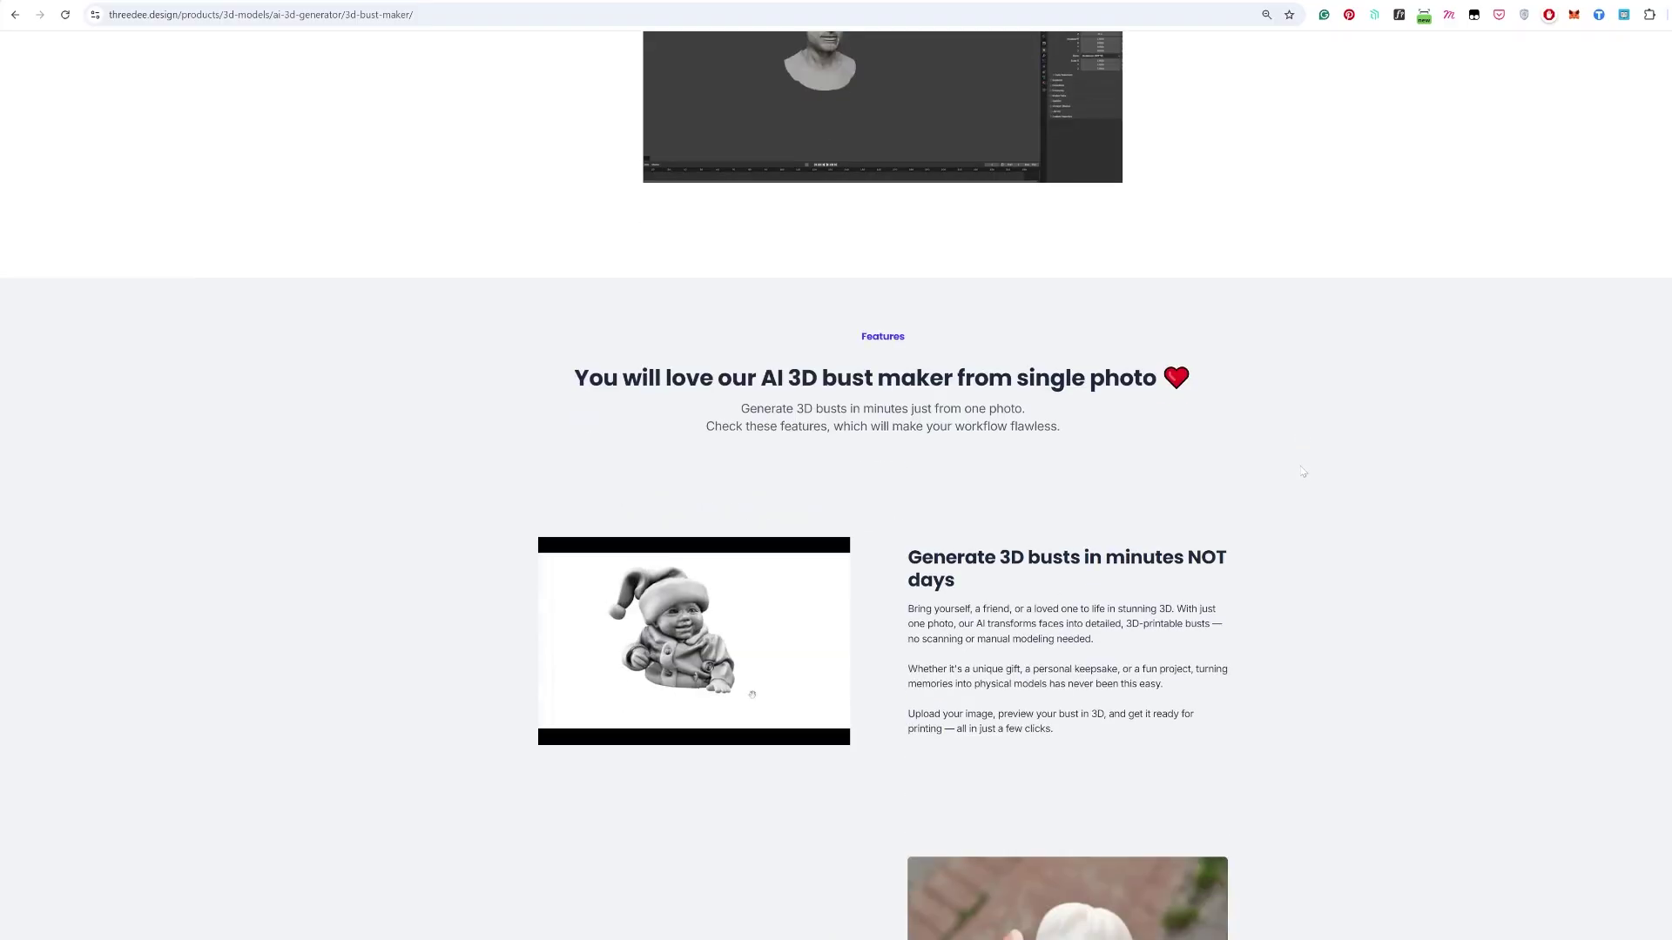
{"action": "scroll", "coordinate": [1303, 471], "scroll_direction": "down", "scroll_amount": 2}
{"action": "scroll", "coordinate": [1095, 403], "scroll_direction": "down", "scroll_amount": 2}
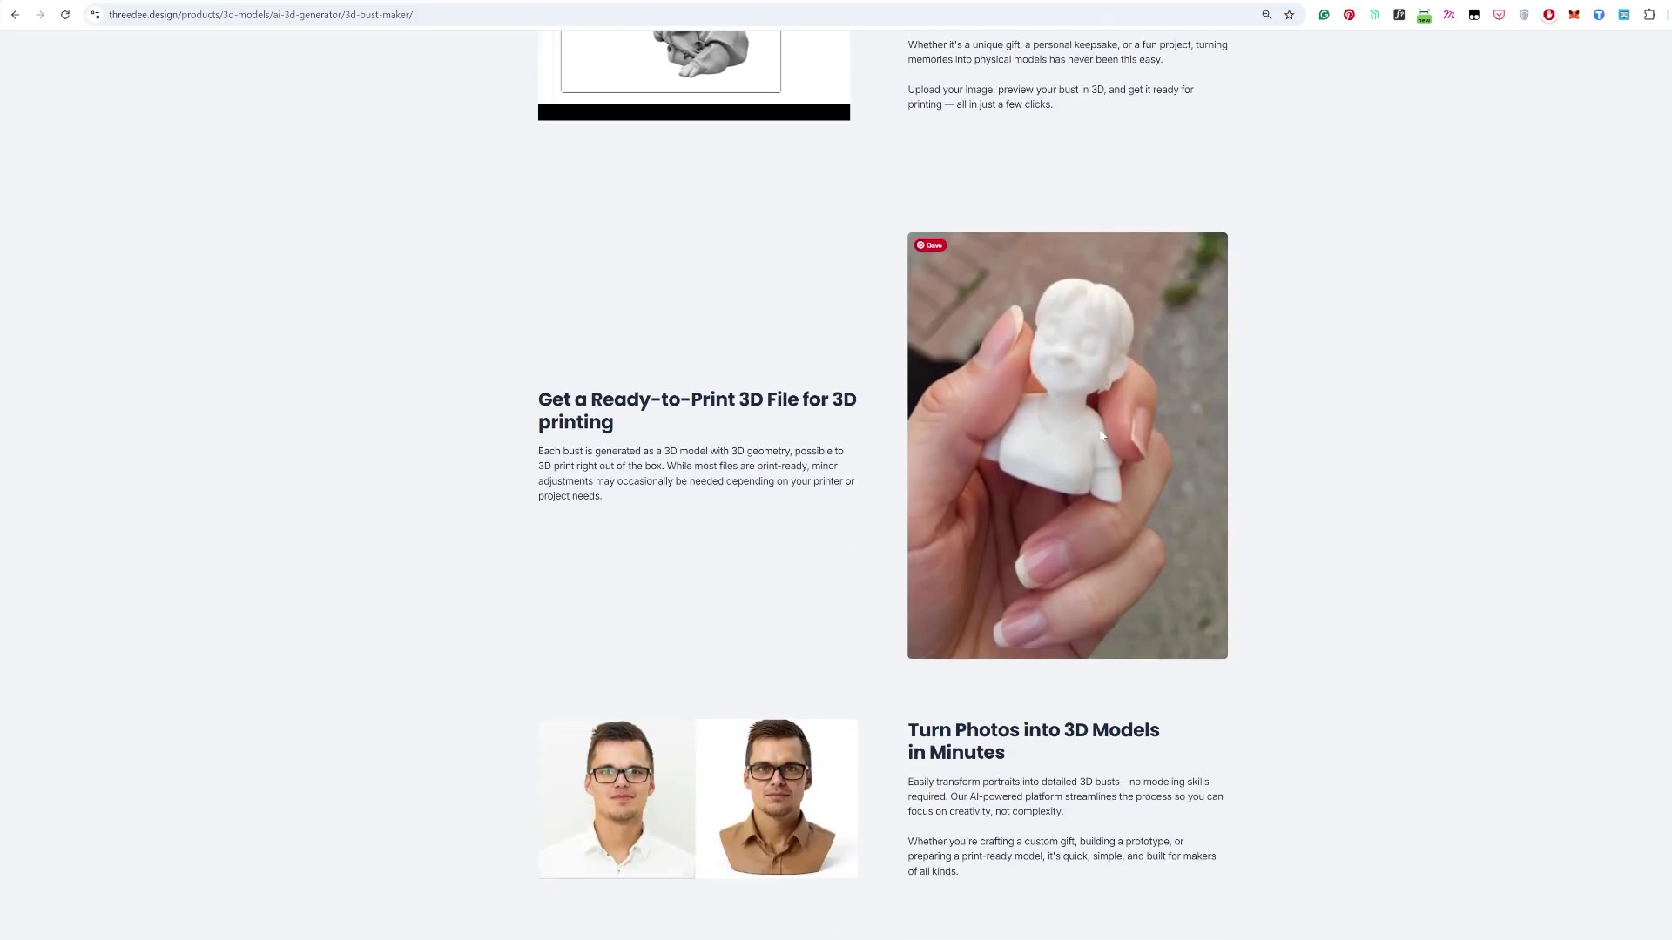
{"action": "scroll", "coordinate": [1094, 403], "scroll_direction": "up", "scroll_amount": 20}
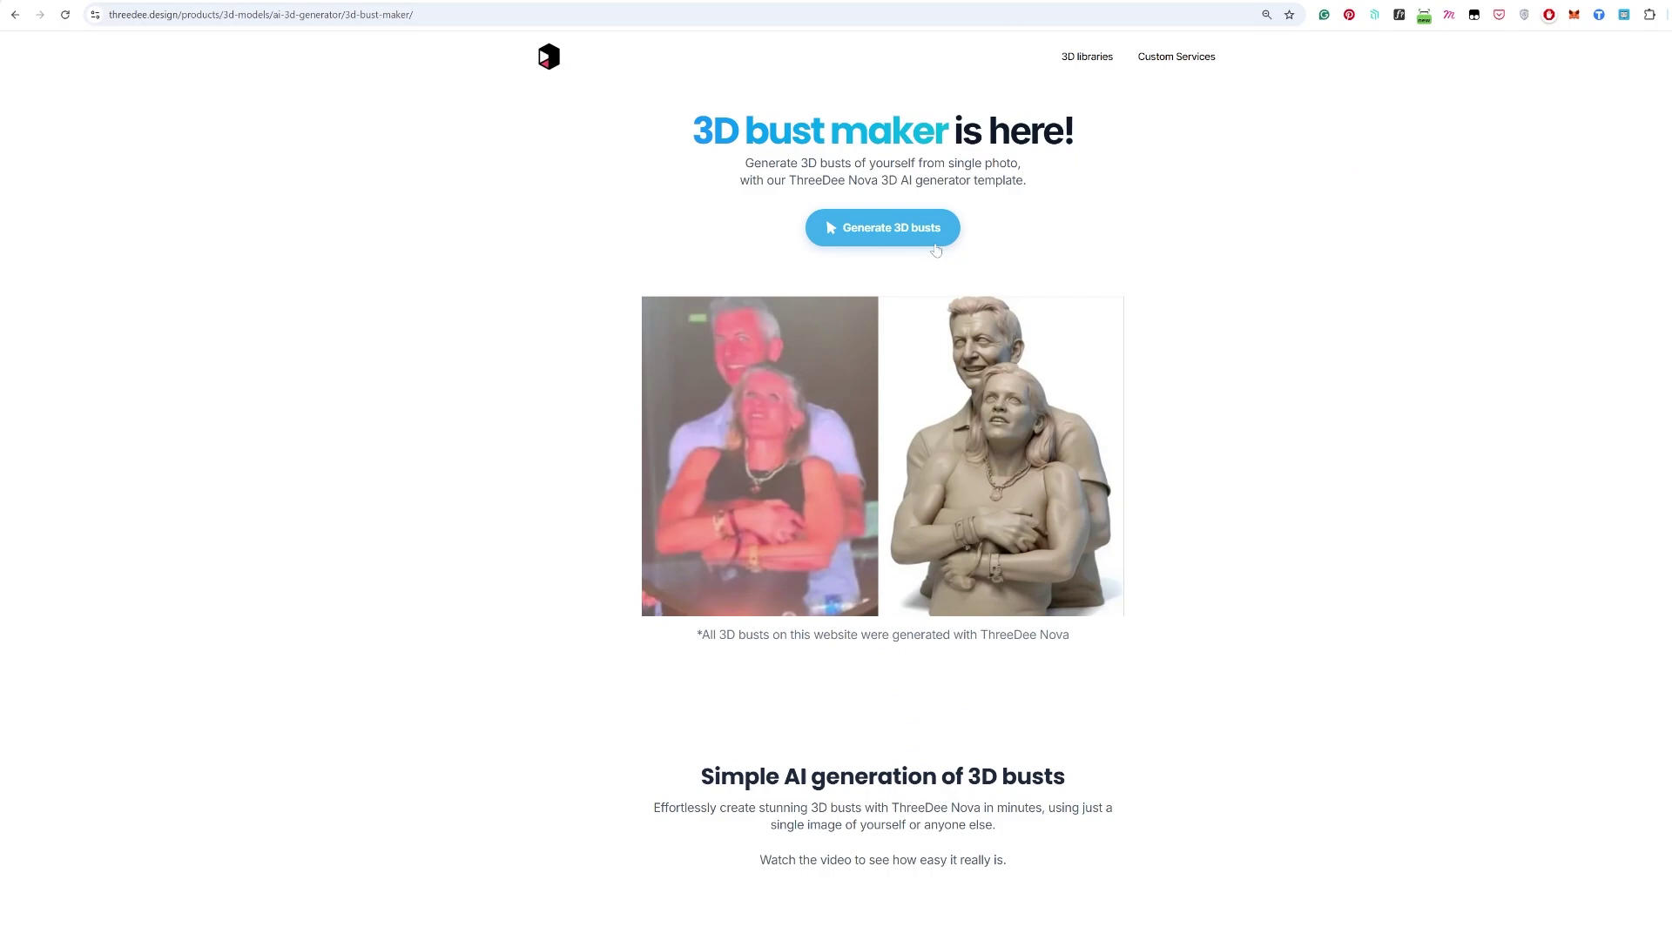
{"action": "left_click", "coordinate": [911, 235]}
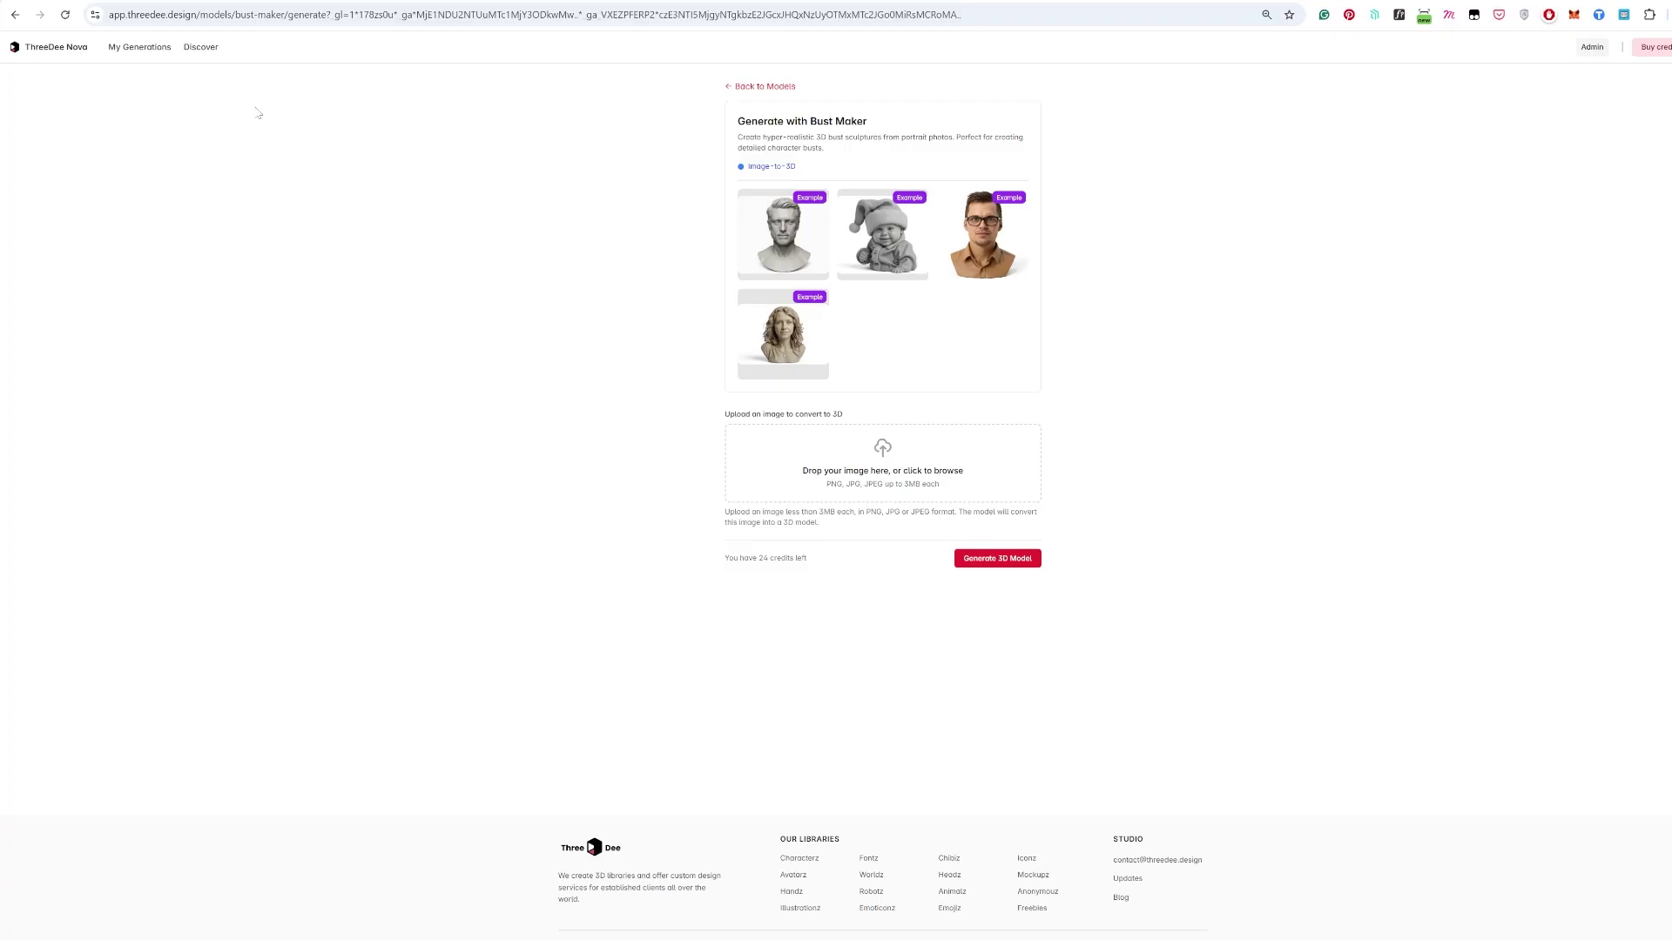
In Discover, preview the first male bust, spin it to its side profile, and return to Community Models.
{"action": "left_click", "coordinate": [194, 52]}
{"action": "left_click", "coordinate": [692, 252]}
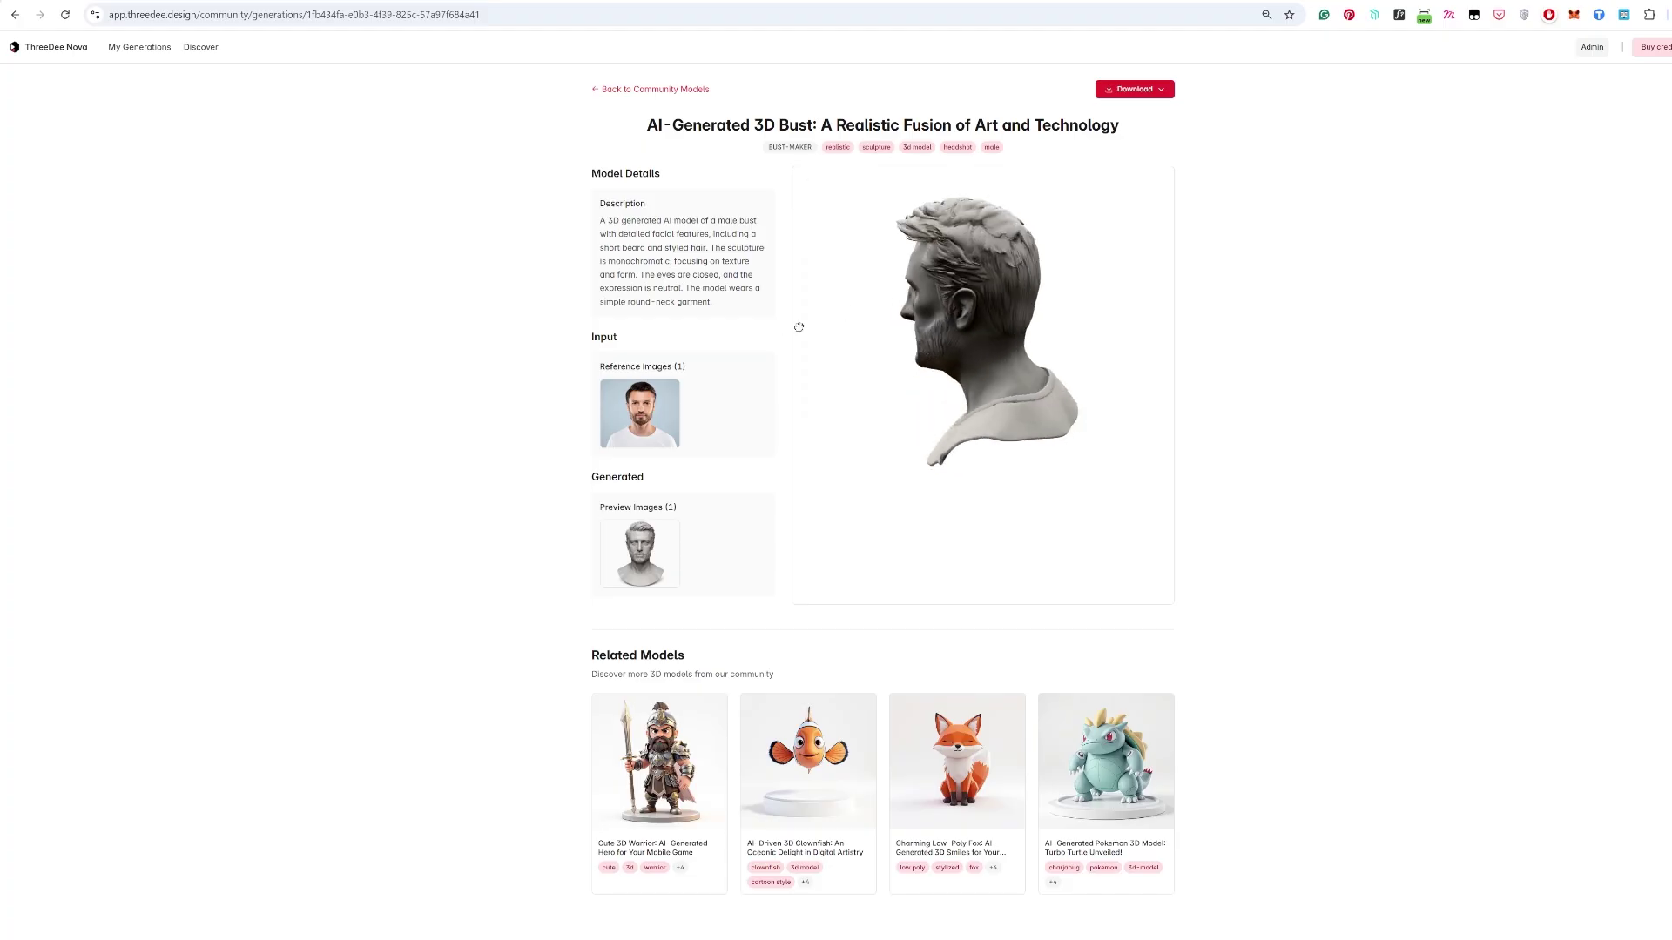
{"action": "left_click_drag", "start_coordinate": [795, 325], "coordinate": [1173, 327]}
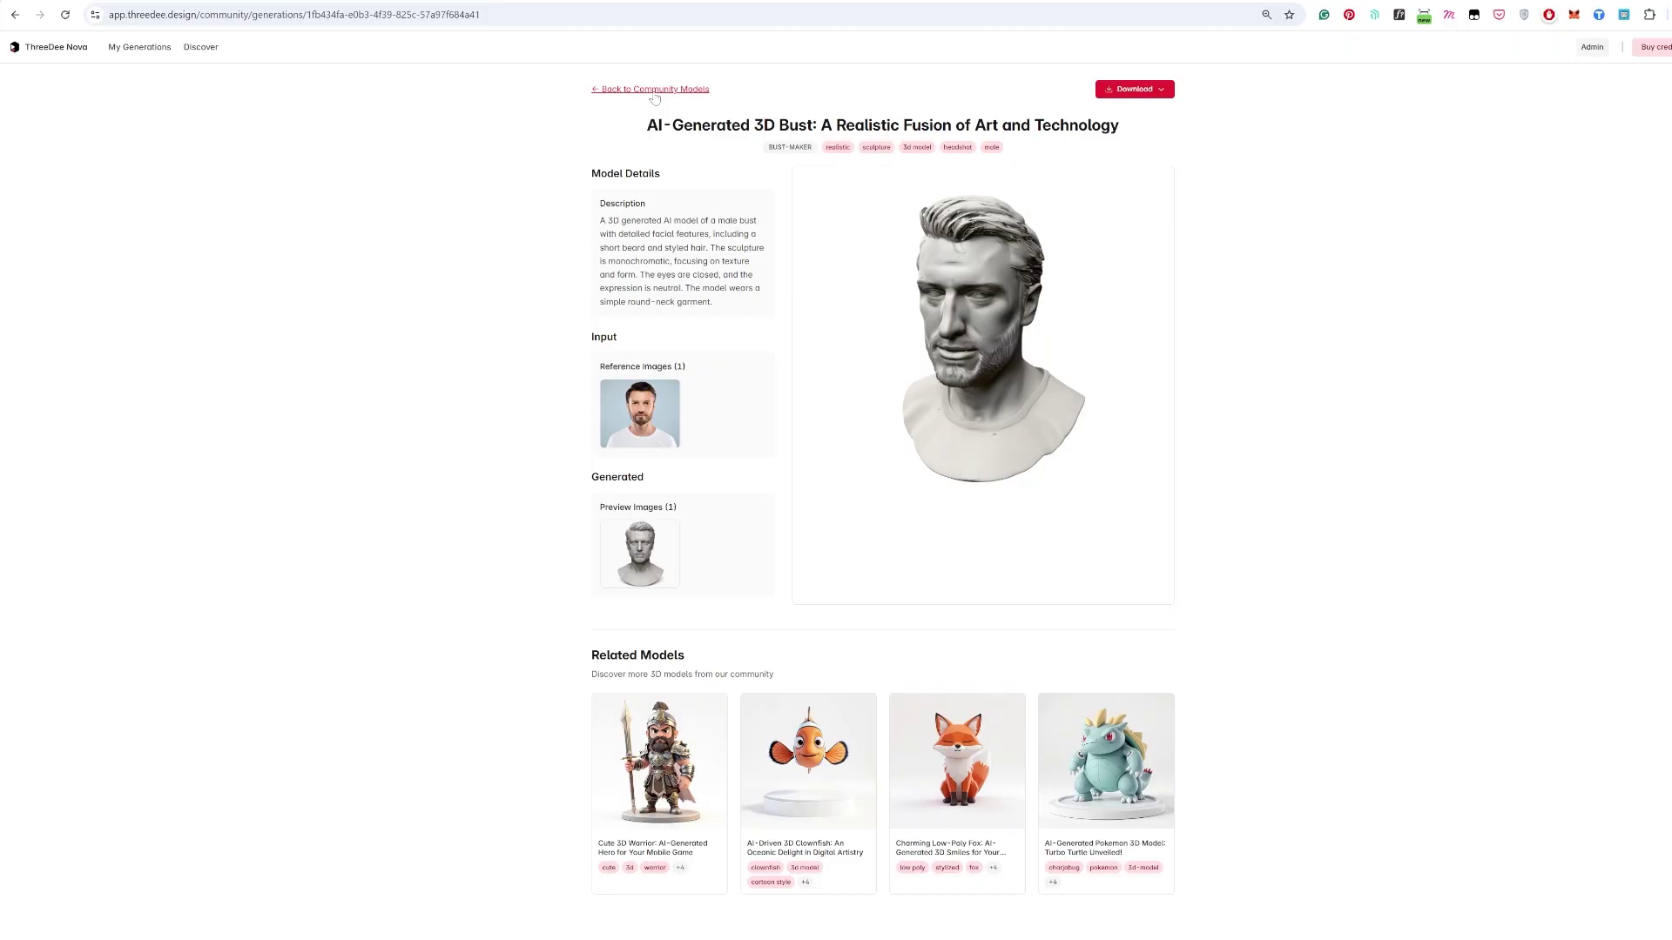
{"action": "left_click", "coordinate": [625, 89]}
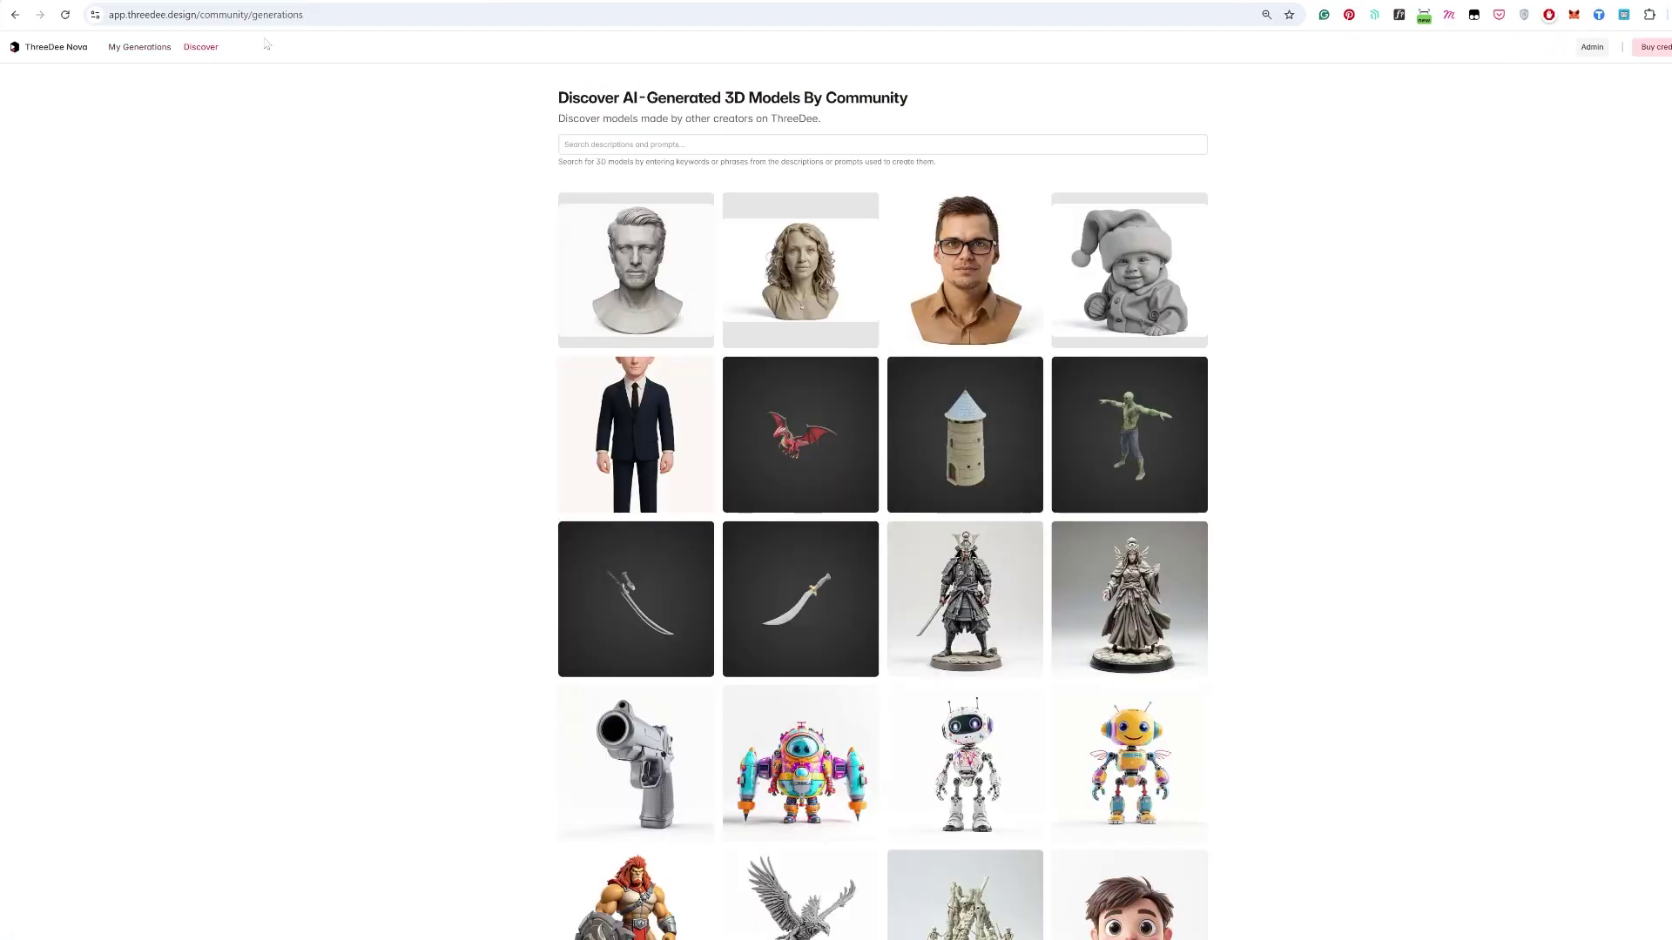
Return to the ThreeDee Nova home page to reach the Bust Maker card under Specialized AI Pipelines.
{"action": "left_click", "coordinate": [46, 56]}
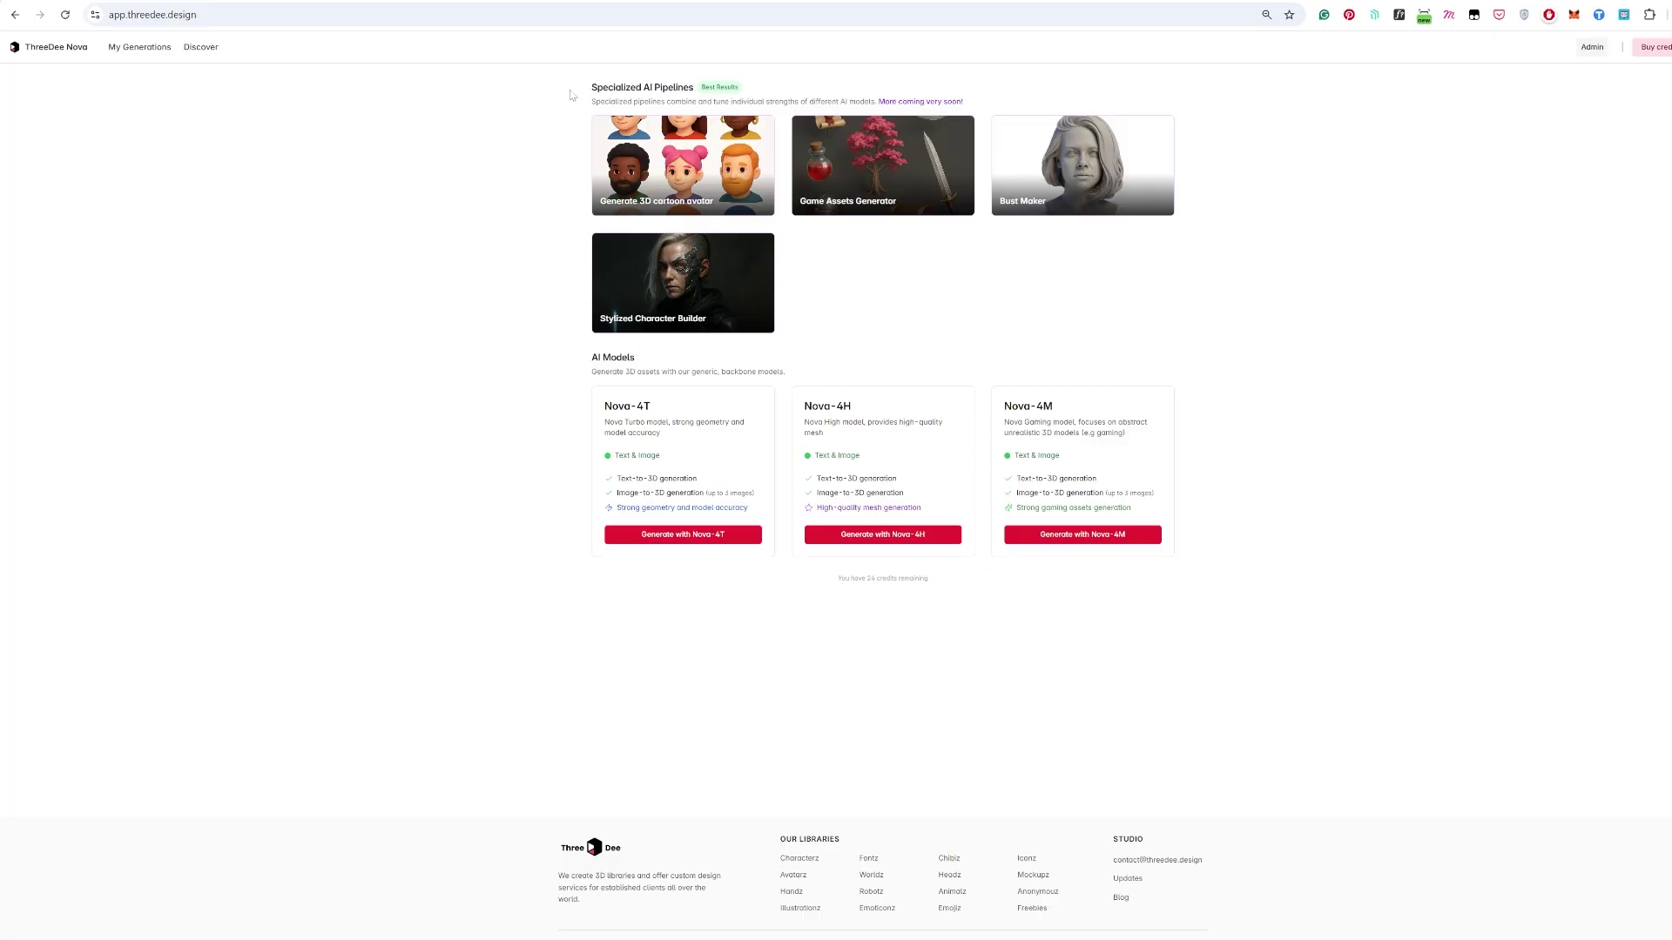
{"action": "mouse_move", "coordinate": [1111, 172]}
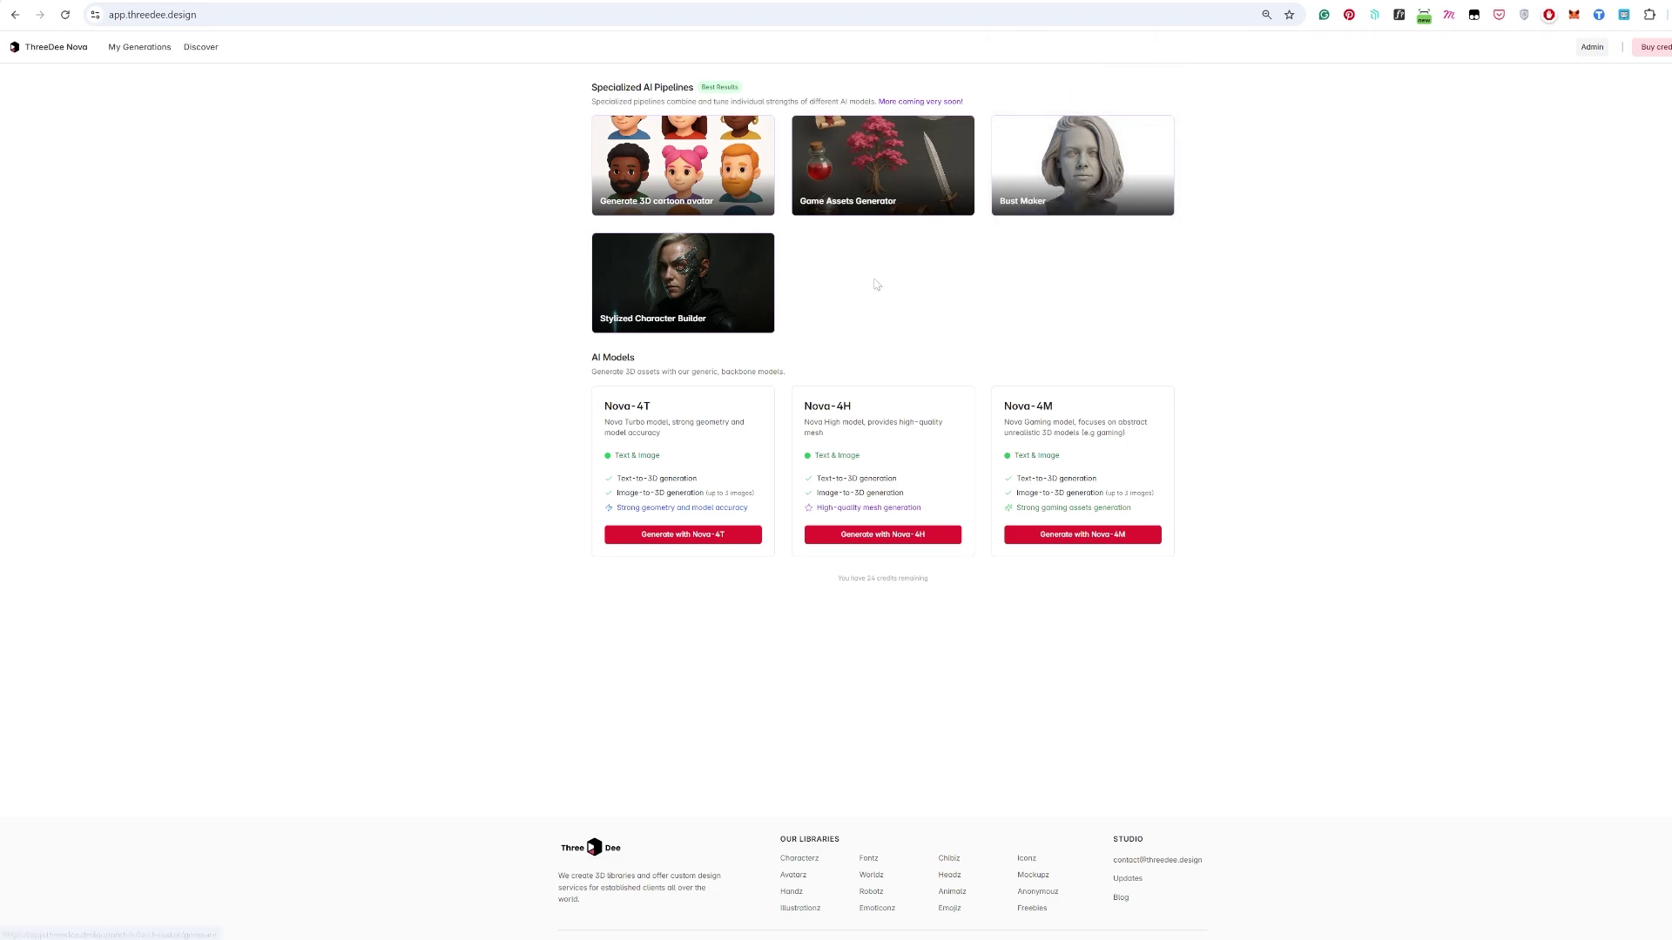
{"action": "mouse_move", "coordinate": [726, 285]}
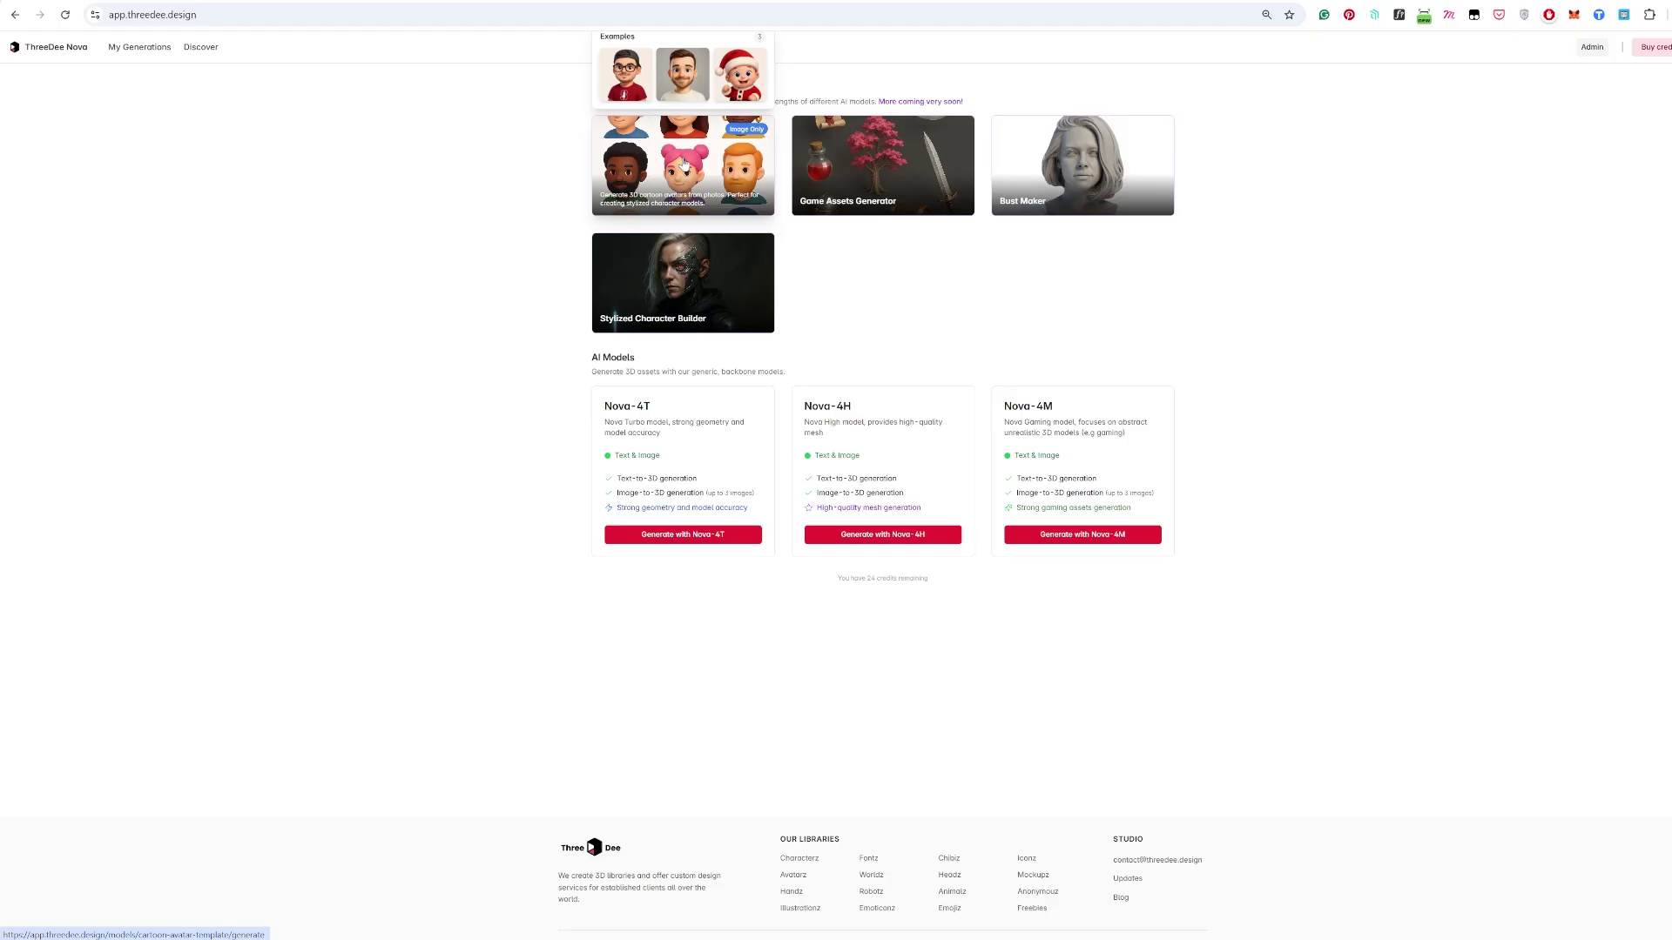
Open the Bust Maker generator, then open ceo.jpg from the Photo folder in the image viewer.
{"action": "left_click", "coordinate": [1080, 175]}
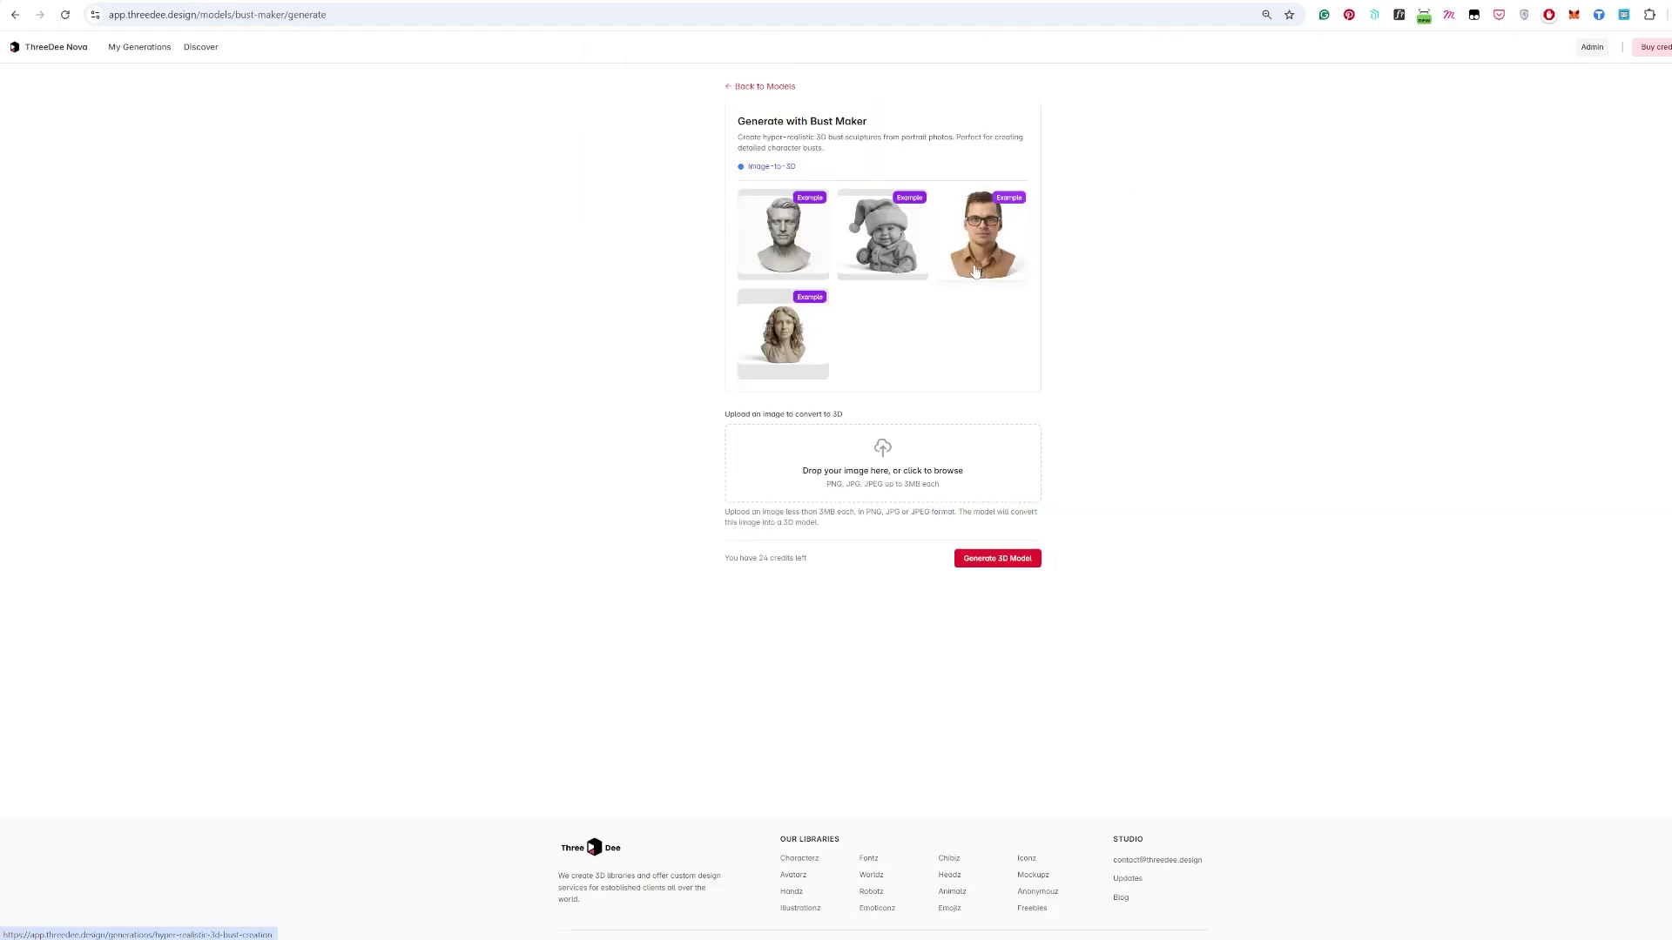
{"action": "key", "text": "alt+Tab"}
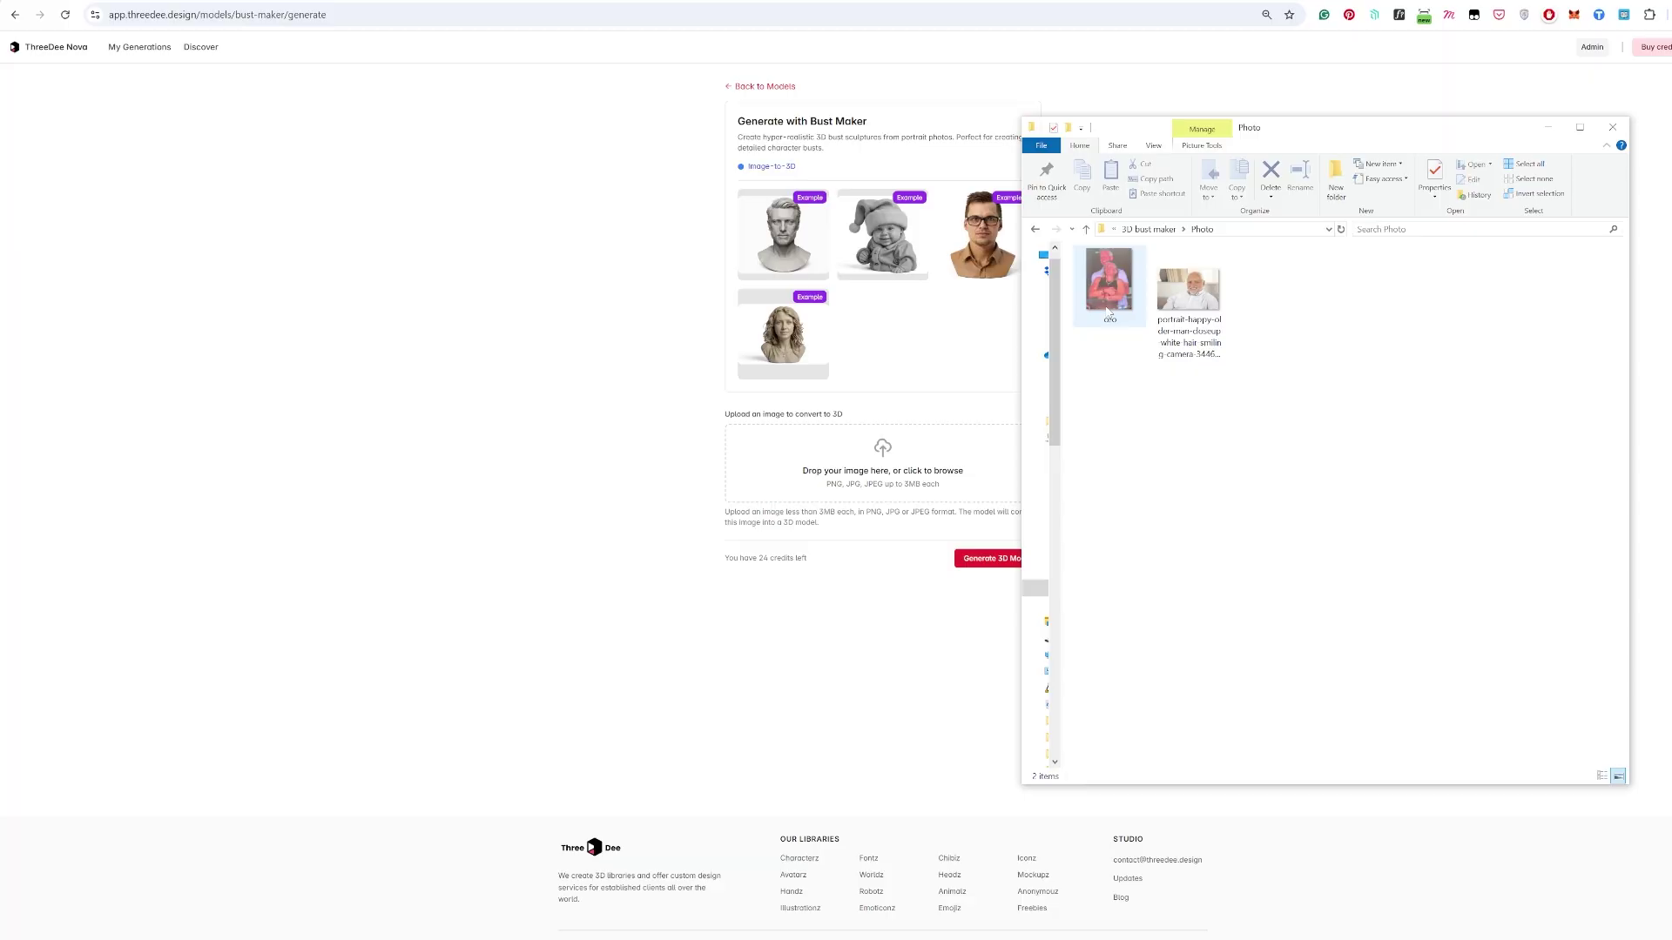
{"action": "double_click", "coordinate": [1108, 301]}
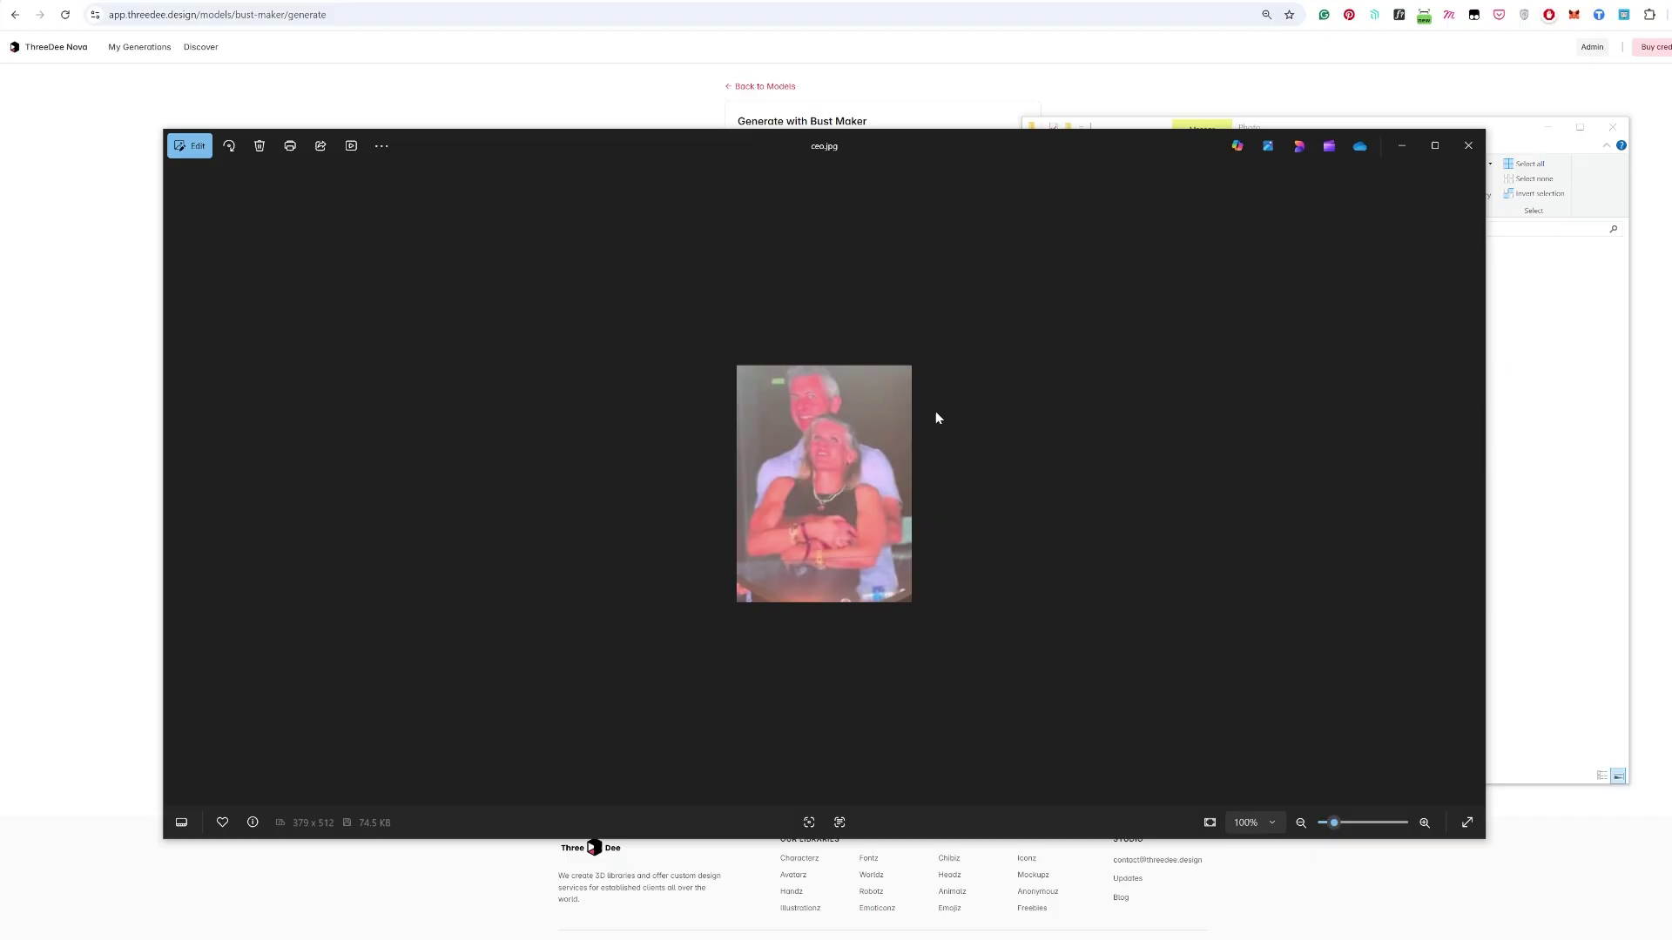
Advance to the smiling older man's portrait, zoom in on it, and bring its folder forward.
{"action": "key", "text": "Right"}
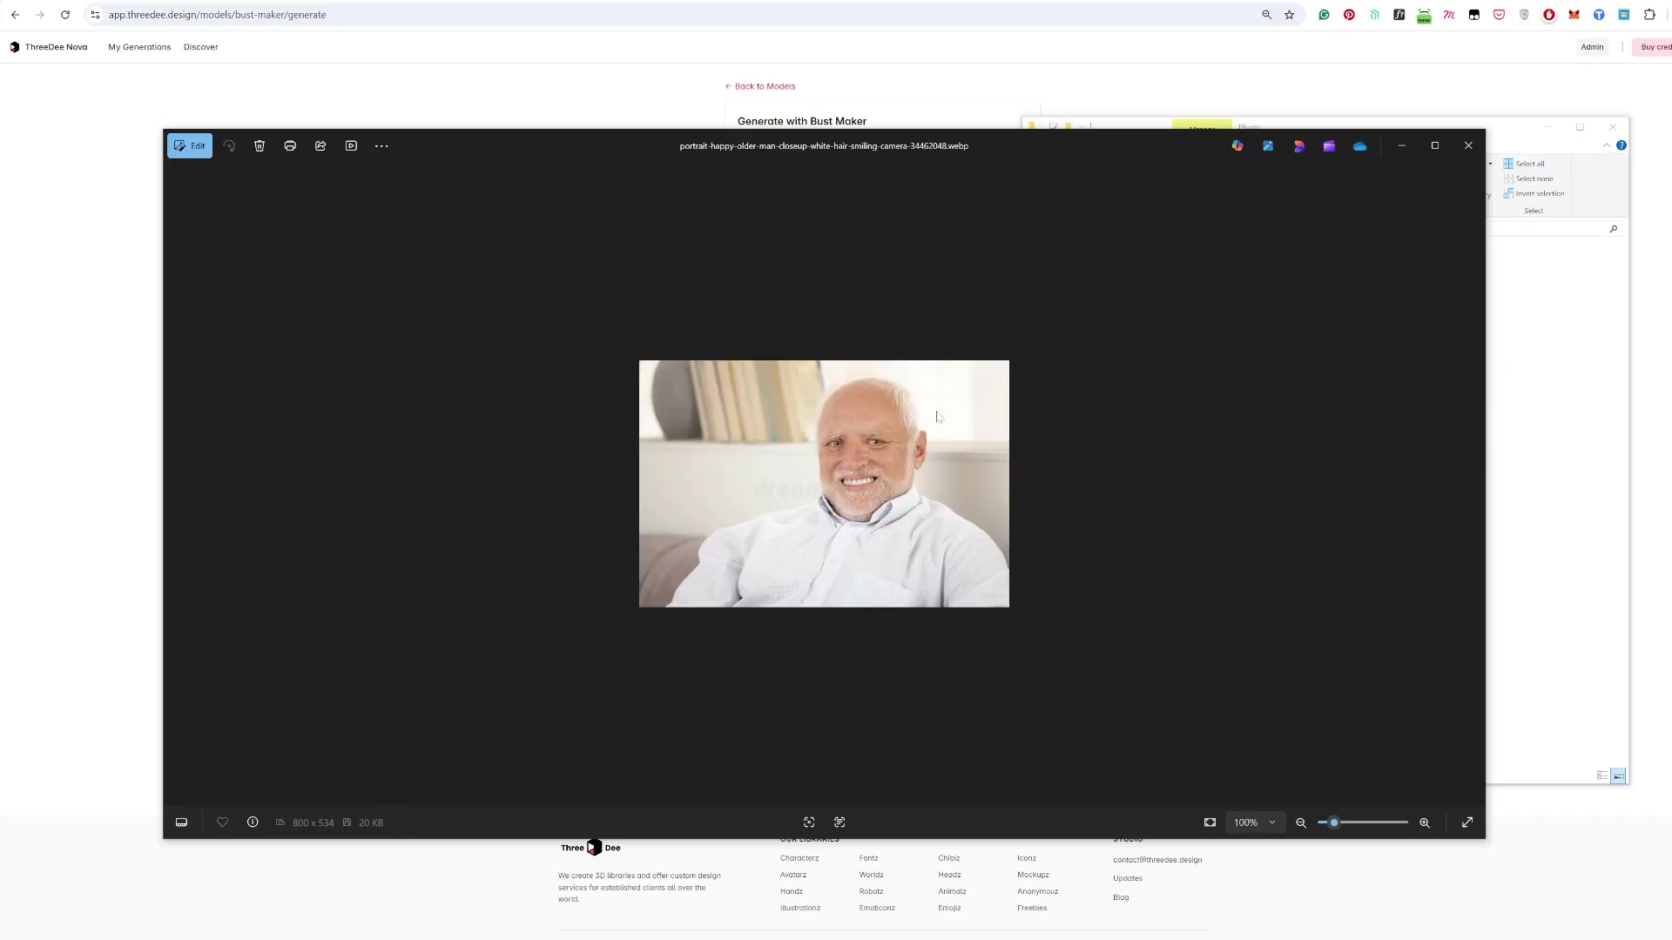
{"action": "scroll", "coordinate": [914, 436], "scroll_direction": "up", "scroll_amount": 6}
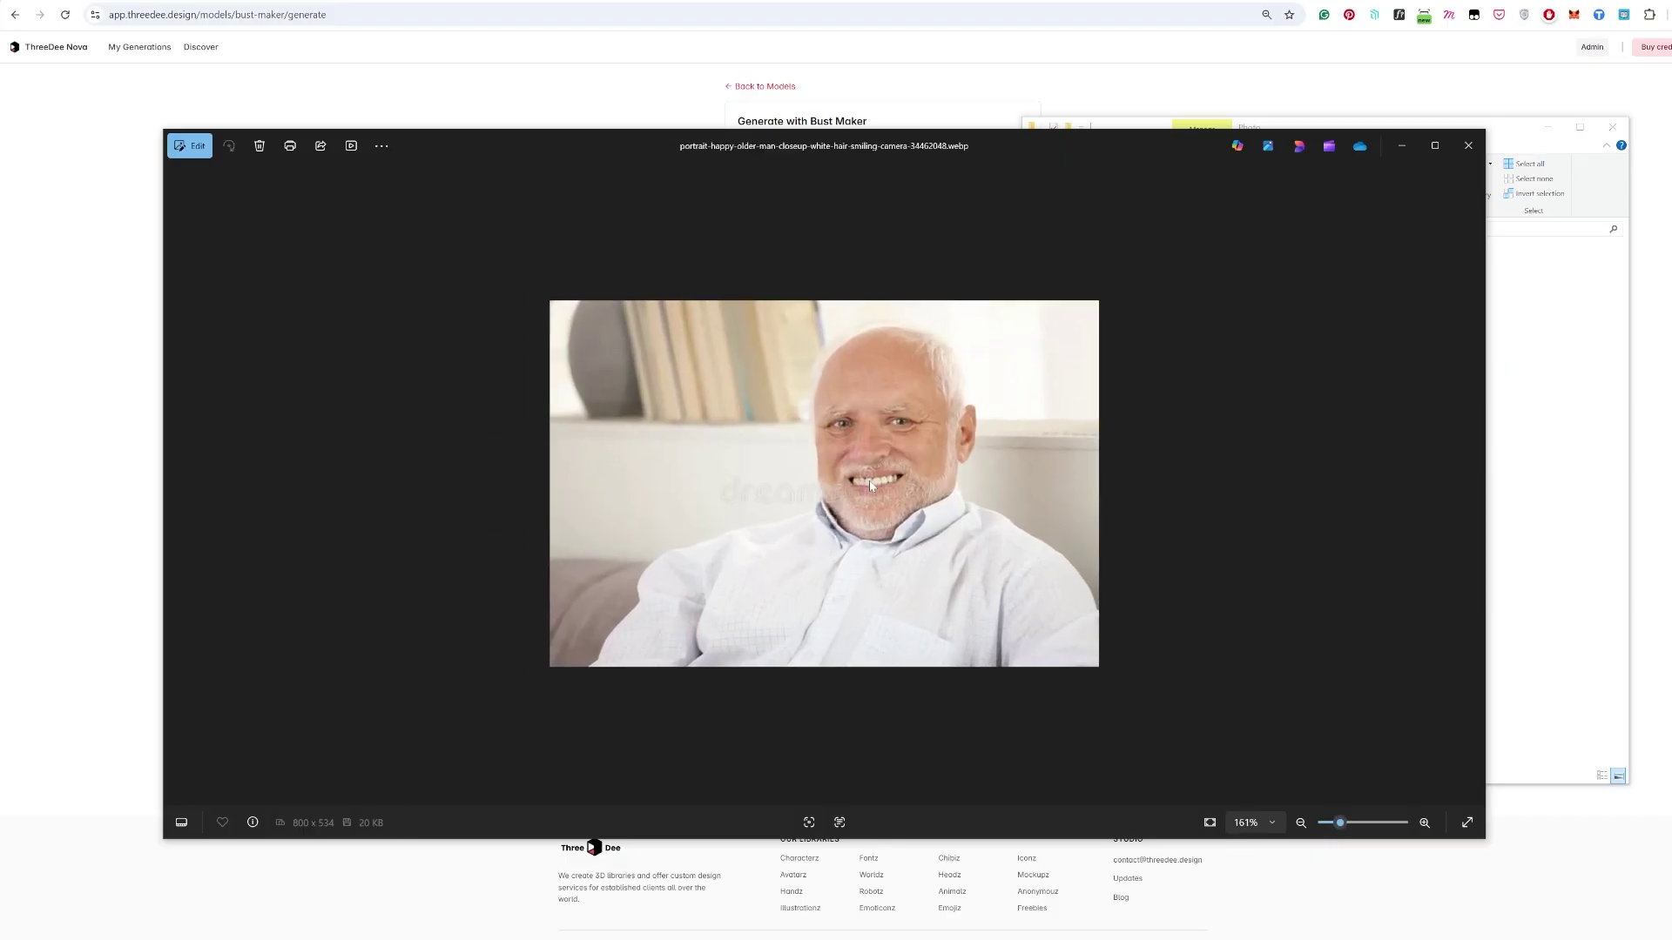
{"action": "scroll", "coordinate": [1063, 329], "scroll_direction": "up", "scroll_amount": 8}
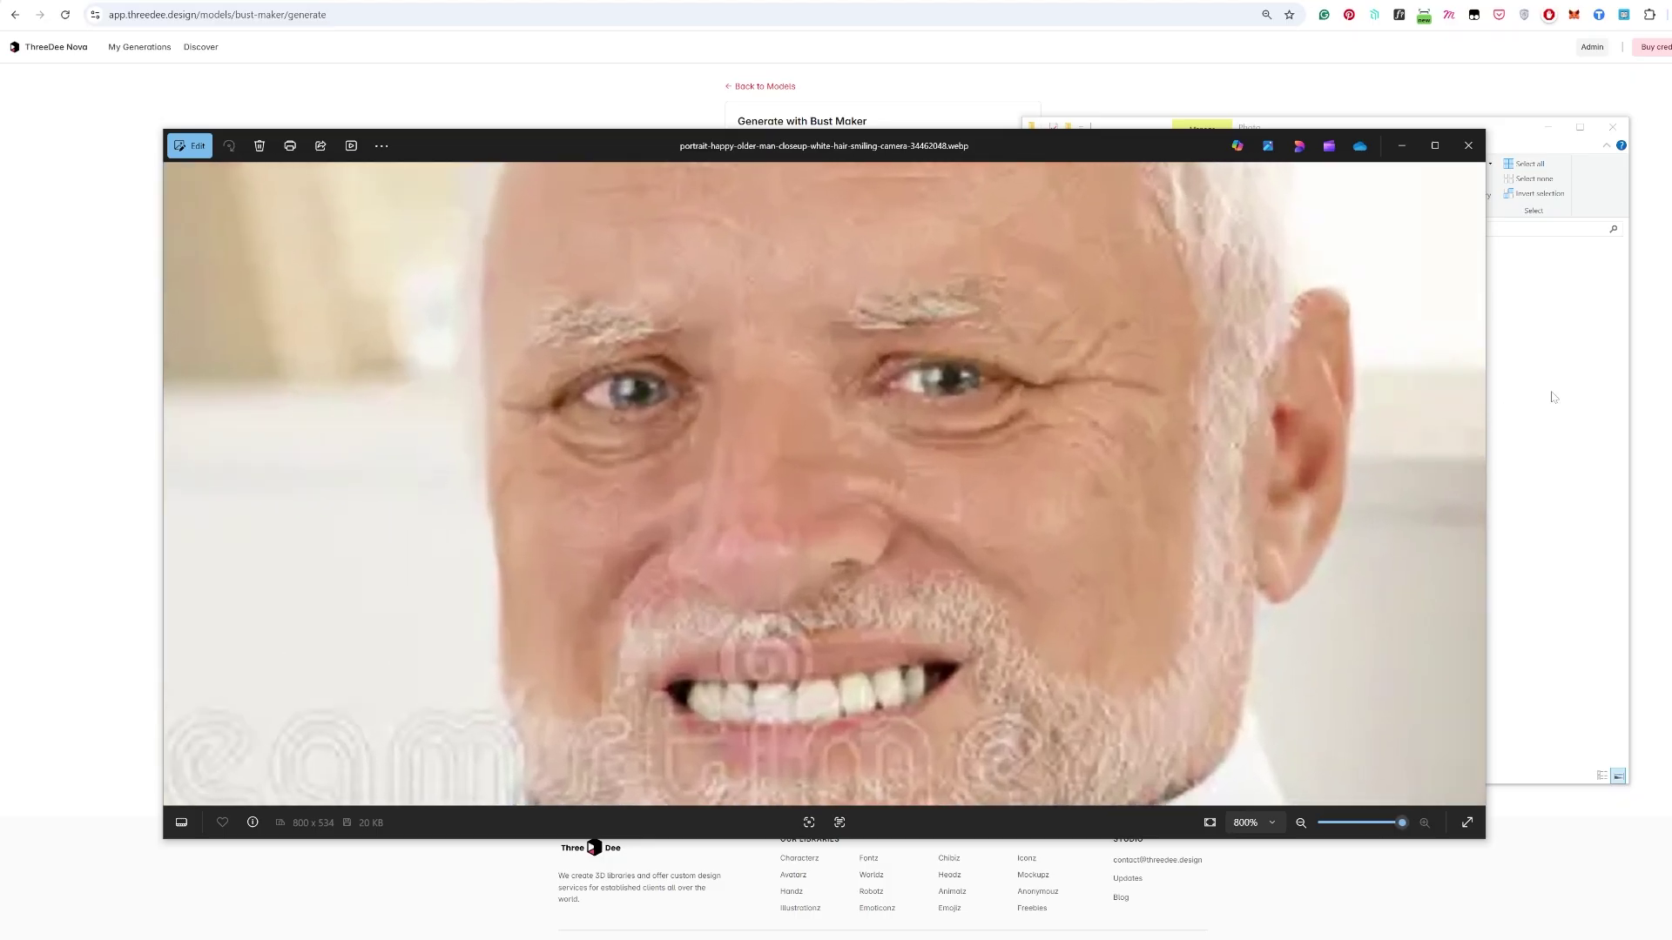
{"action": "left_click", "coordinate": [1554, 397]}
Drop the older man's portrait into Bust Maker's upload area and generate the 3D bust.
{"action": "left_click", "coordinate": [958, 65]}
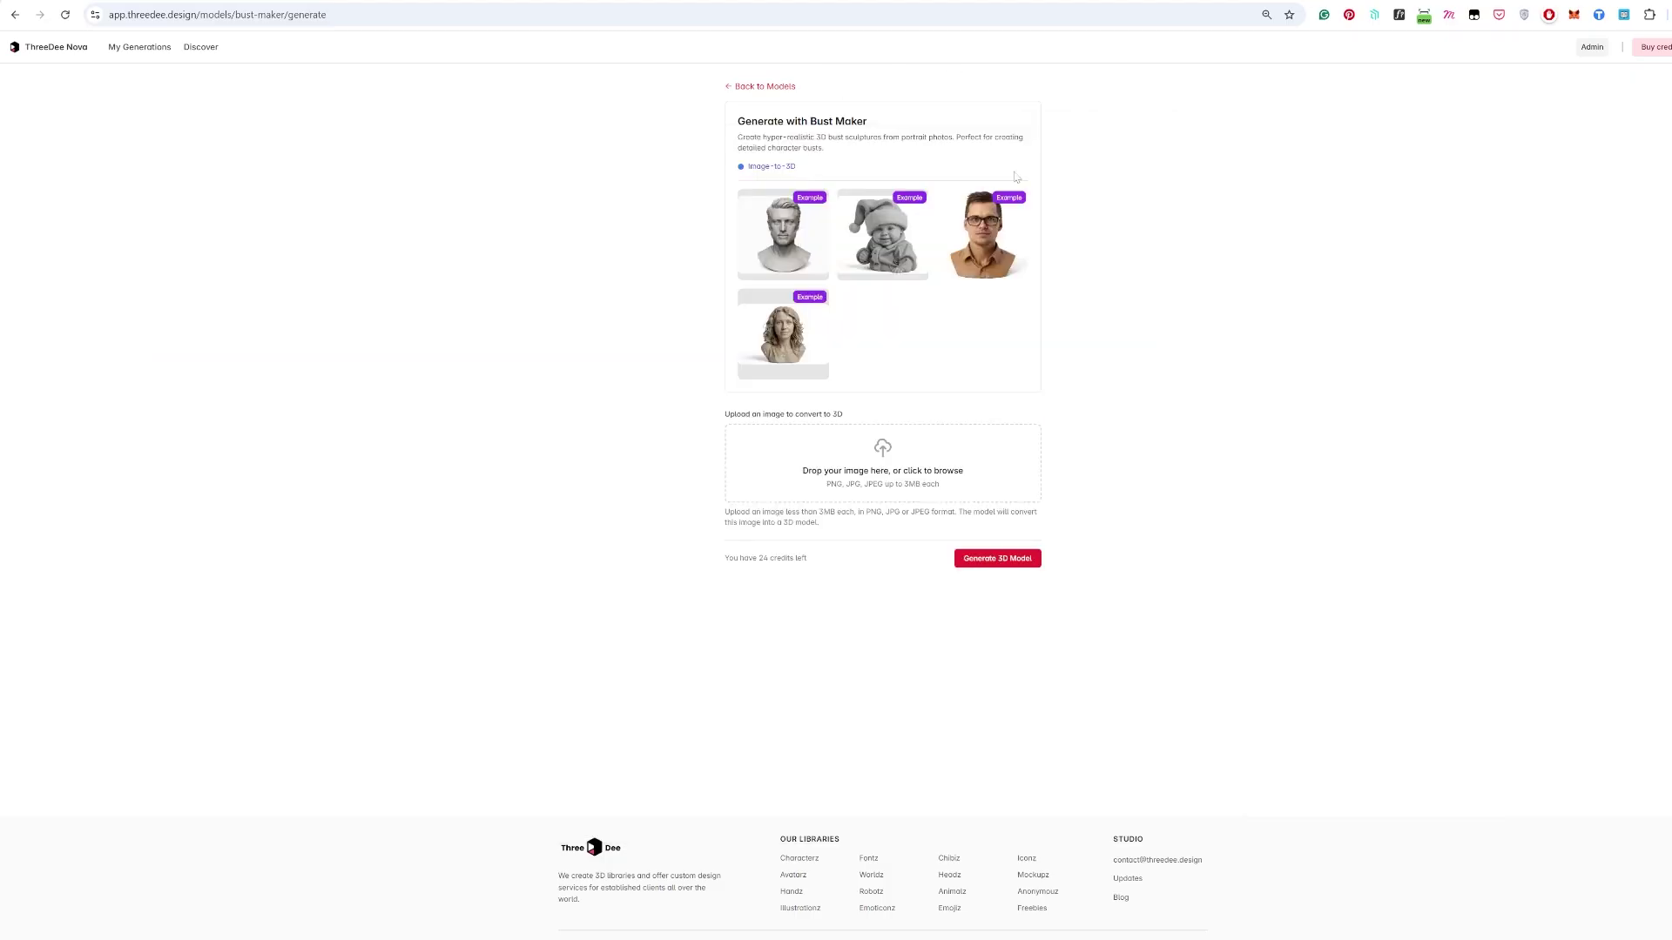
{"action": "key", "text": "alt+Tab"}
{"action": "left_click_drag", "start_coordinate": [1188, 295], "coordinate": [882, 470]}
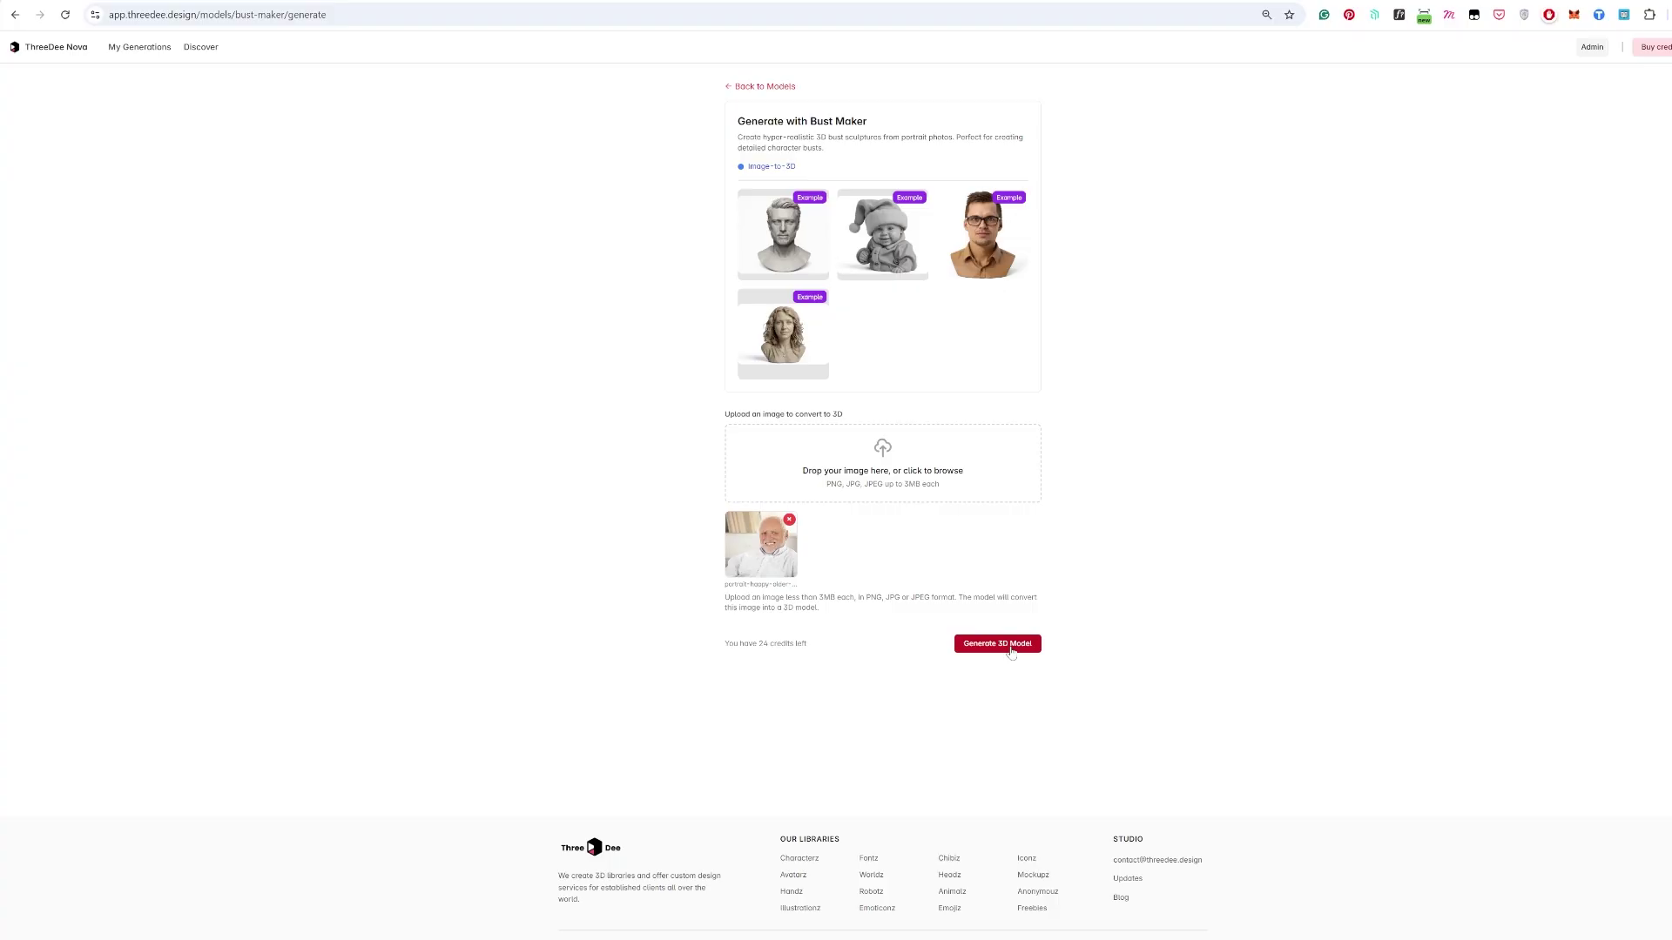
{"action": "left_click", "coordinate": [1010, 652]}
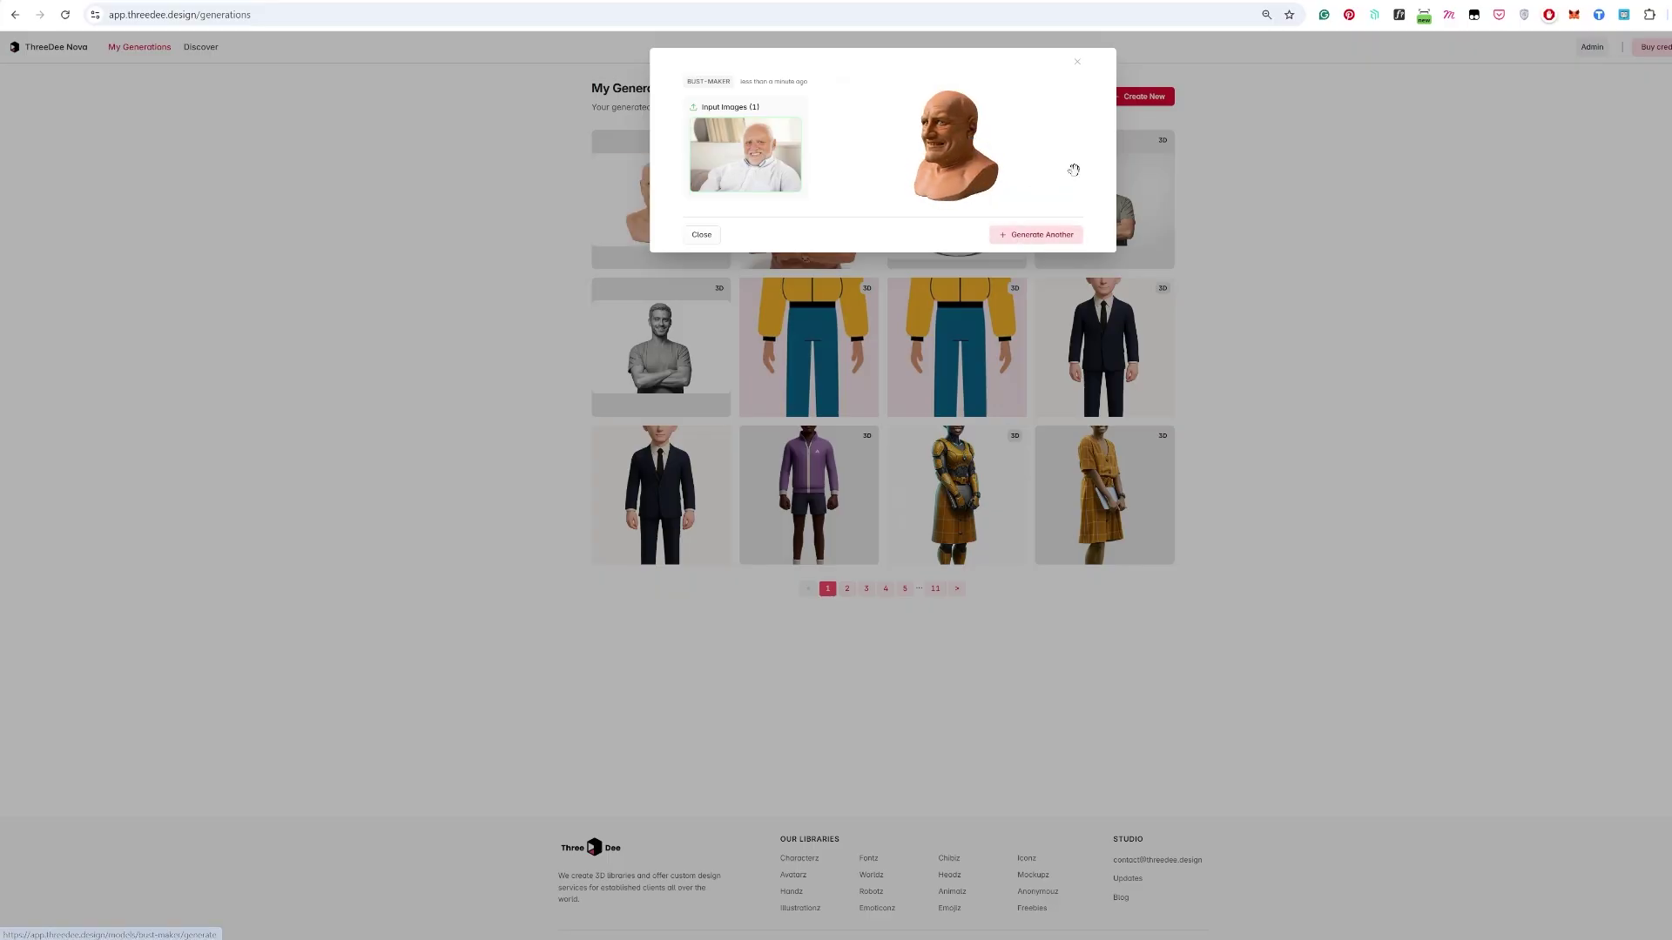
Preview the finished bust's generated image, download it as a GLB Model, and close its details.
{"action": "left_click", "coordinate": [1197, 148]}
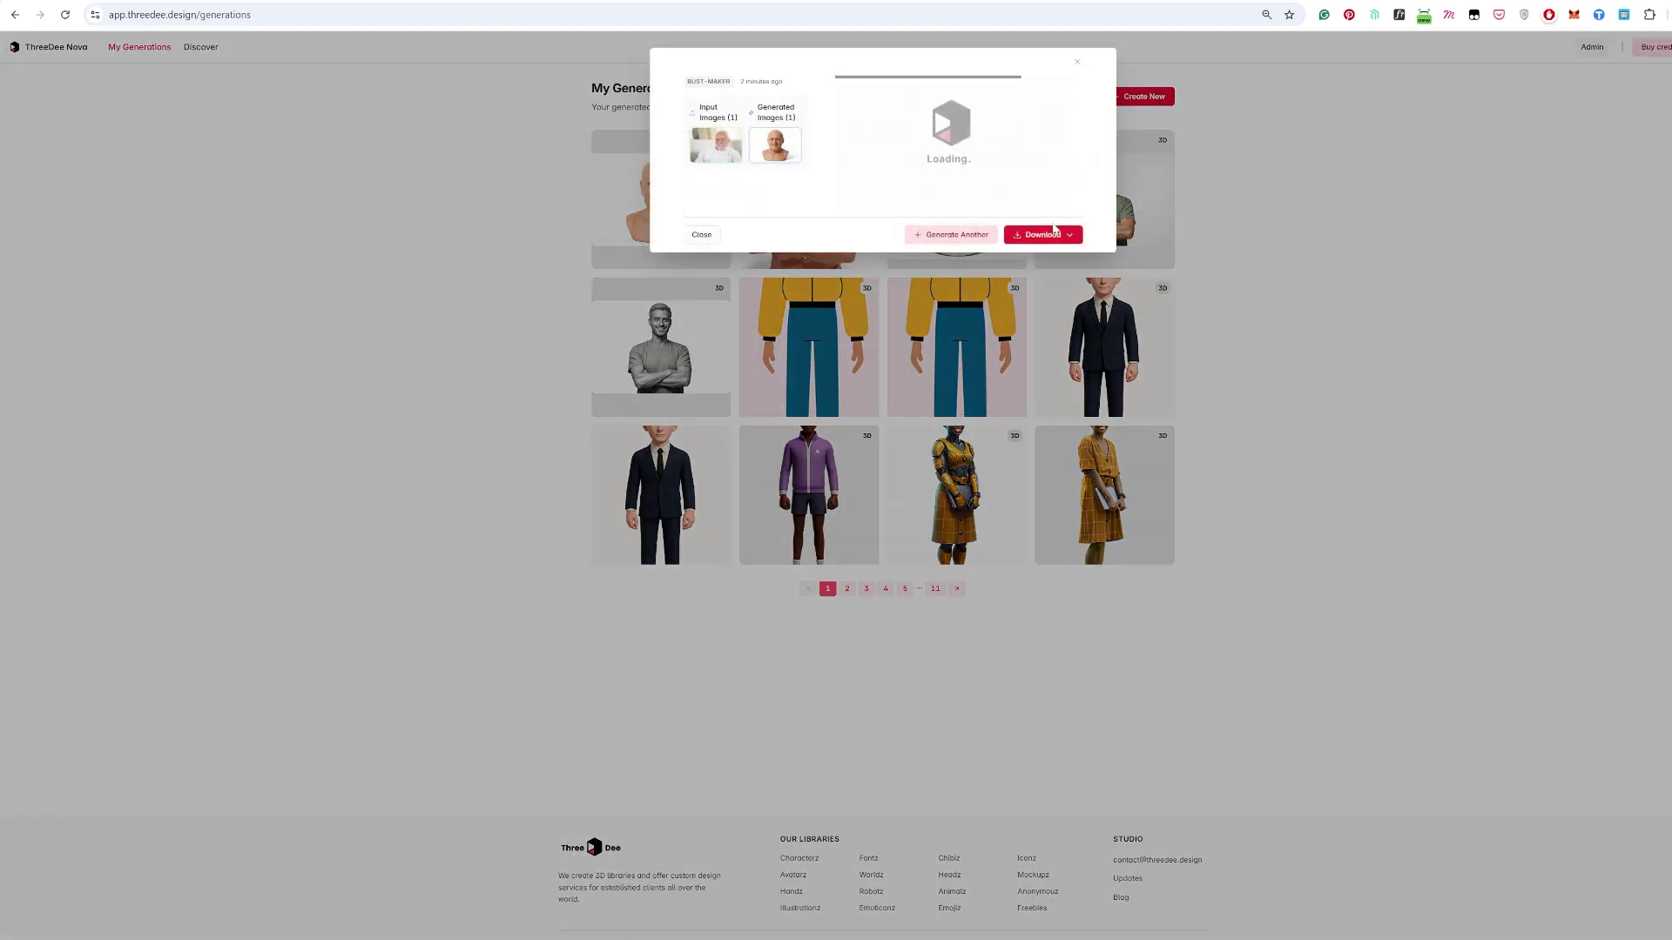
{"action": "left_click", "coordinate": [775, 154]}
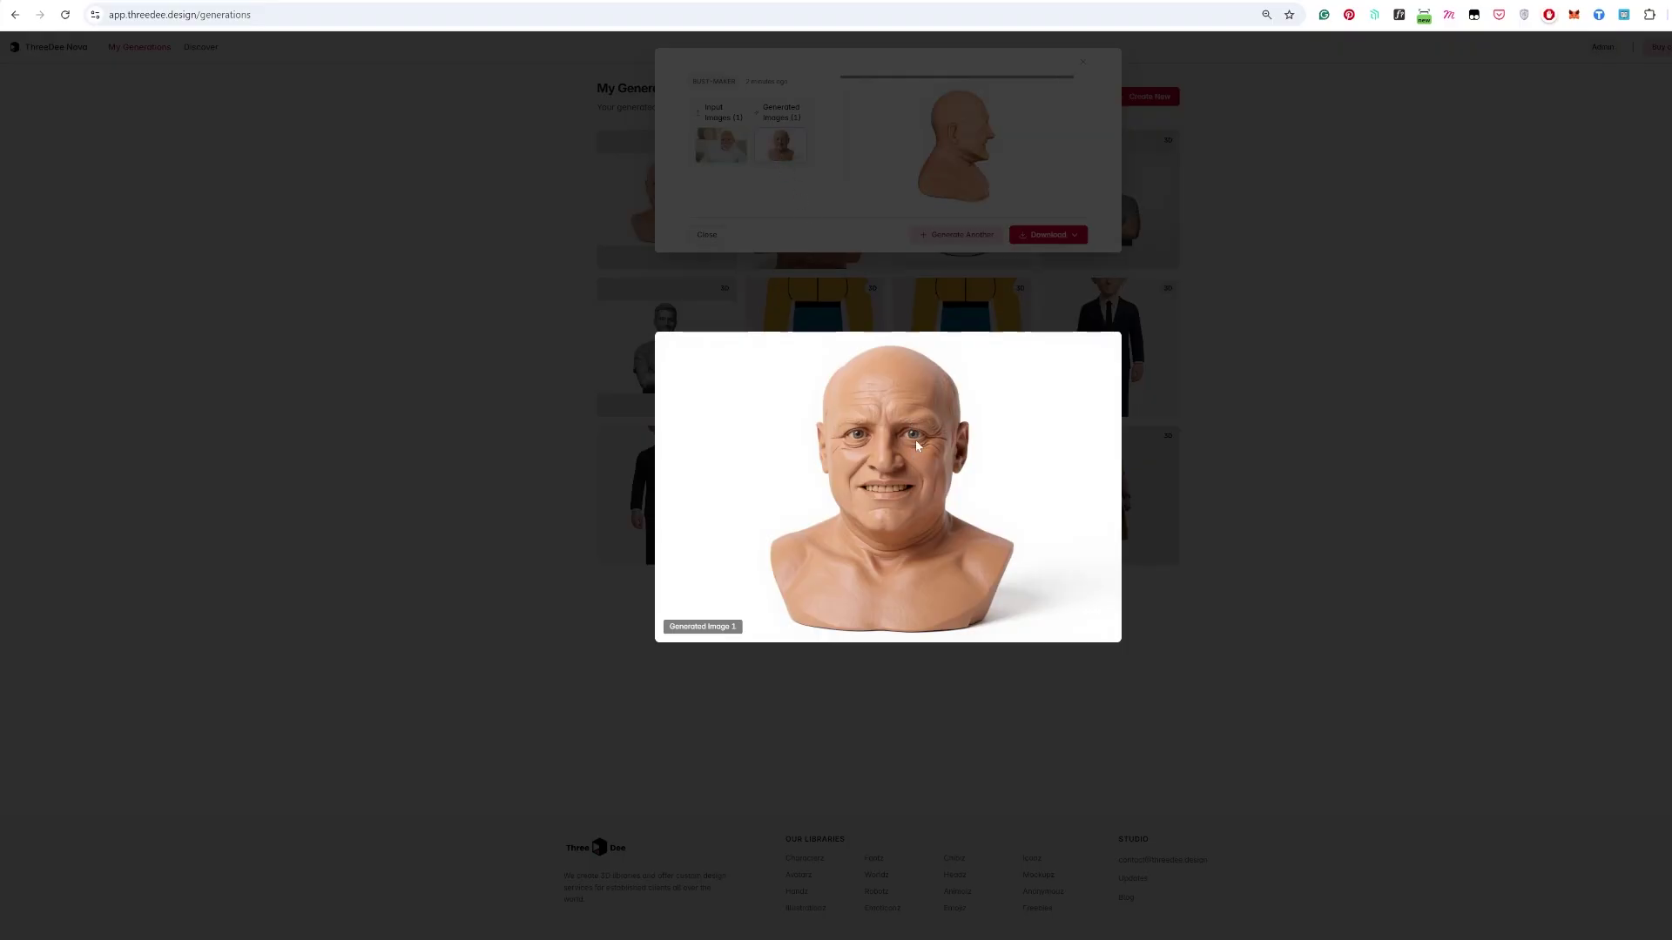
{"action": "left_click", "coordinate": [1016, 186]}
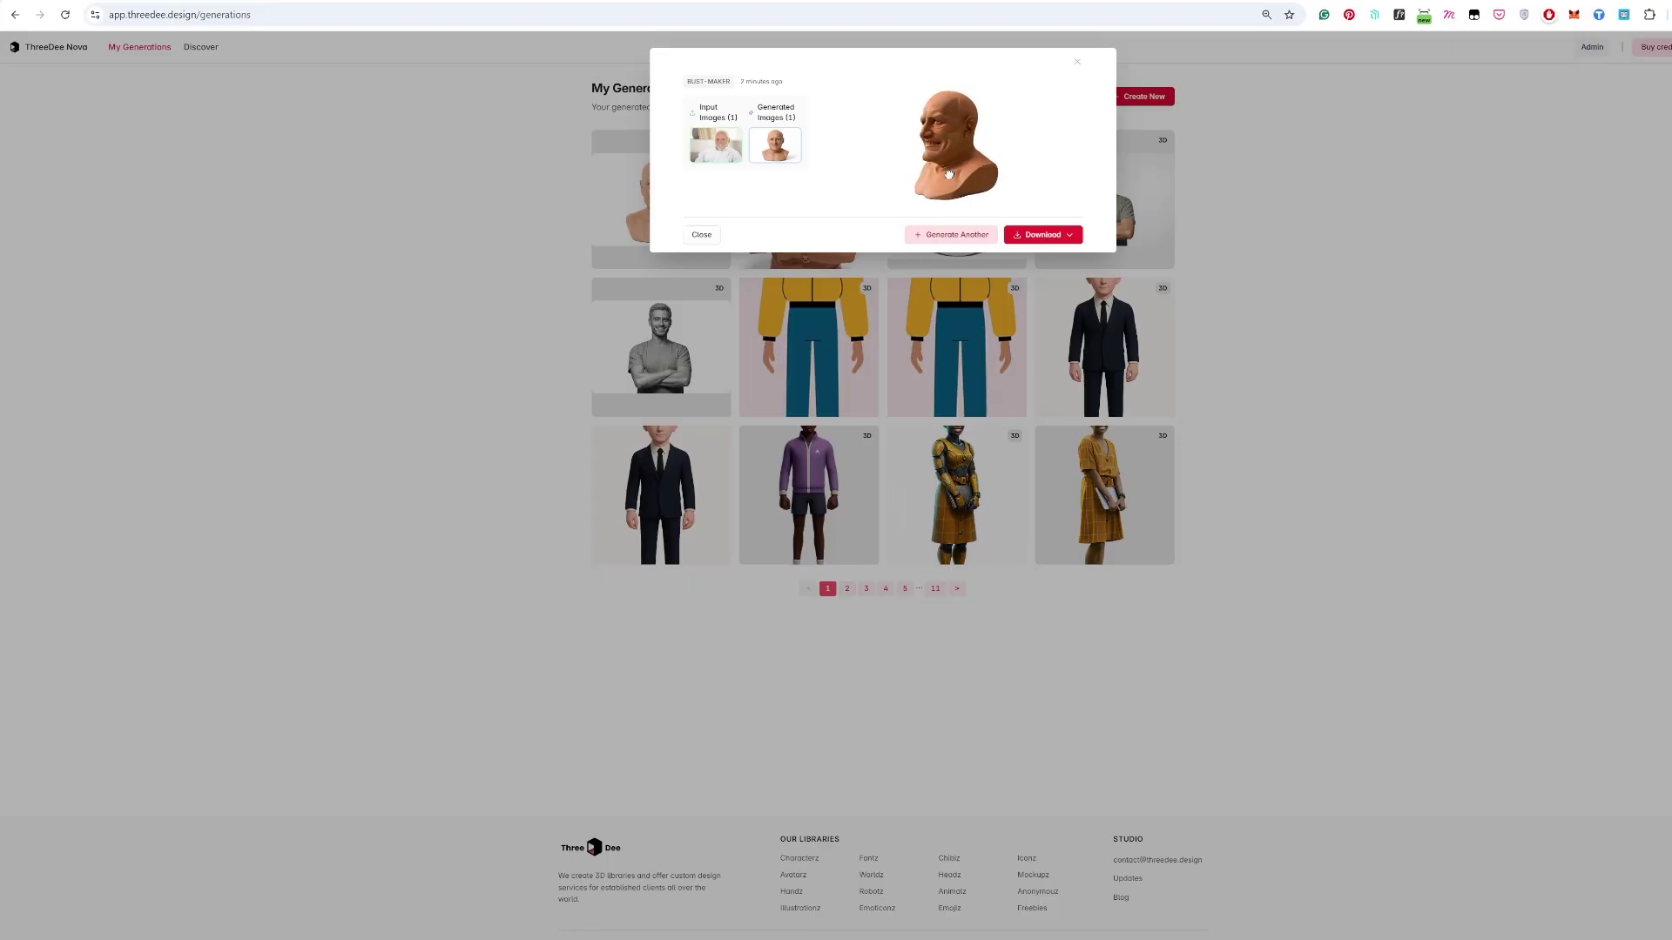
{"action": "left_click", "coordinate": [1042, 234]}
{"action": "left_click", "coordinate": [1061, 193]}
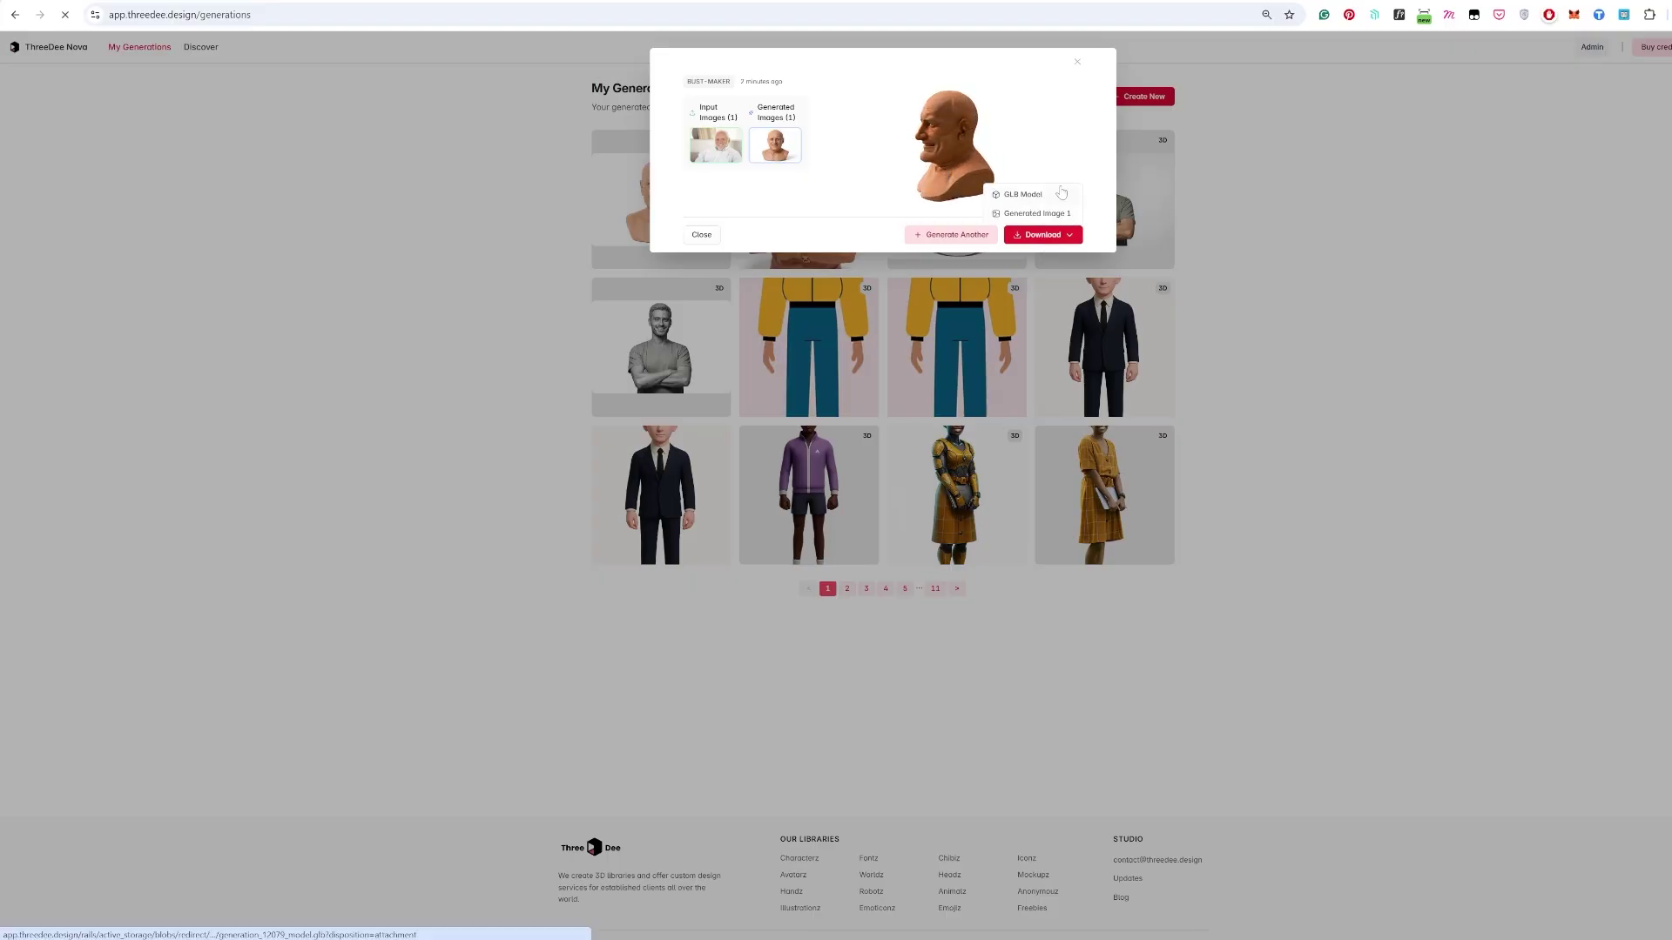
{"action": "left_click", "coordinate": [1211, 176]}
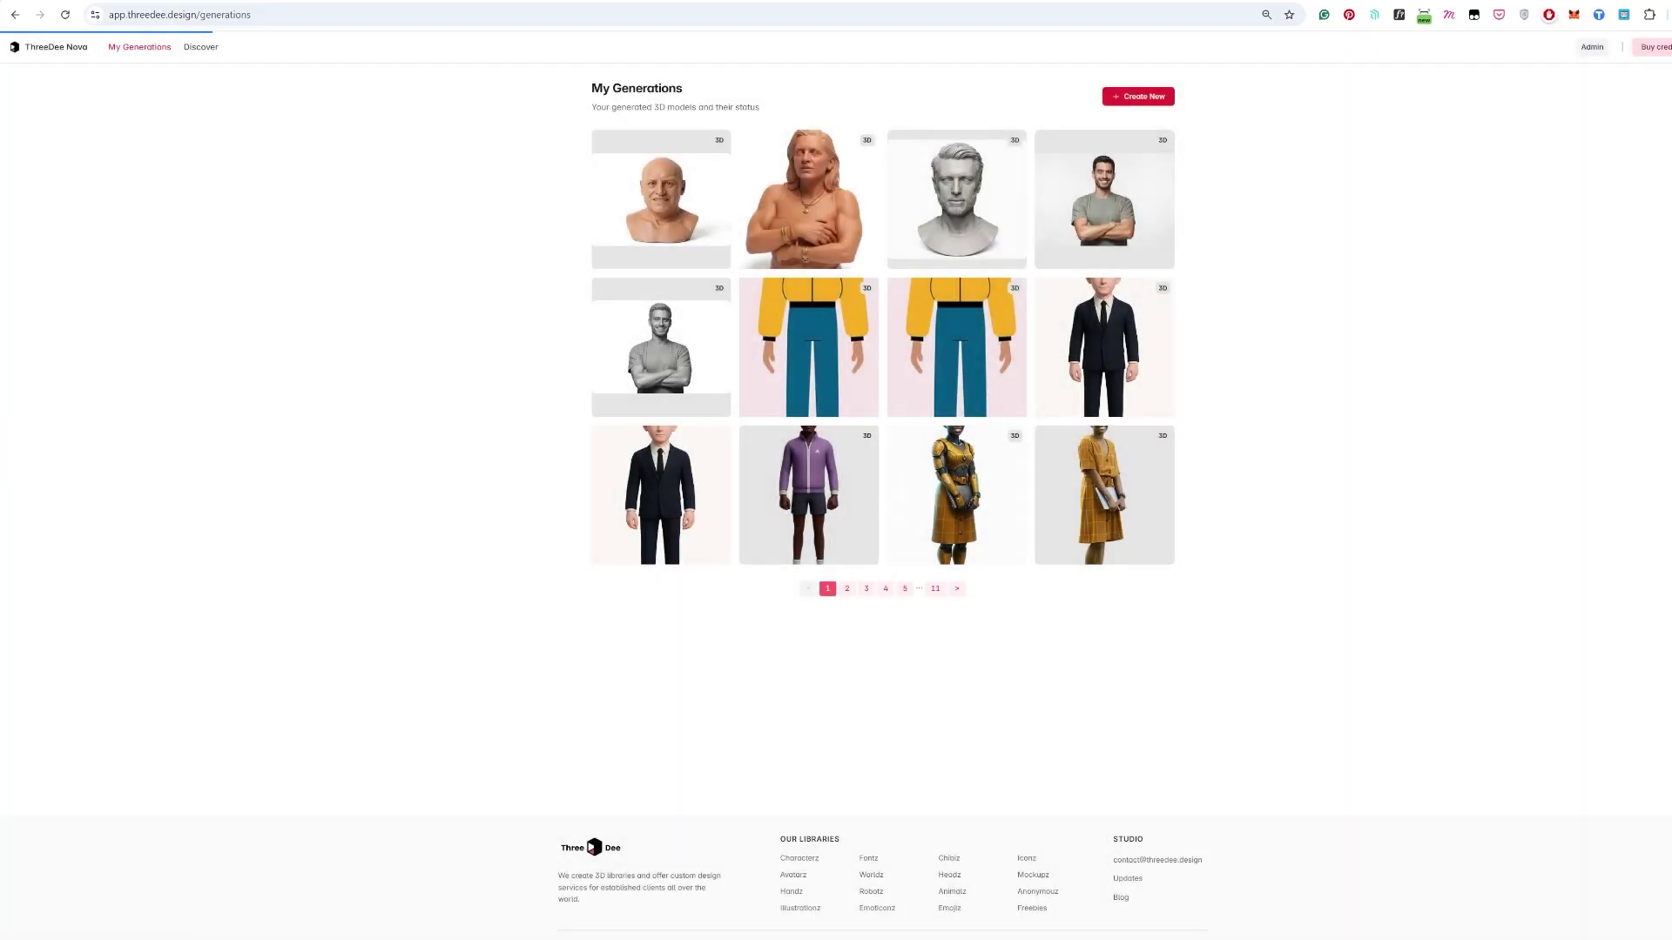
Launch Blender and import the bust file generation_12079_model.glb.
{"action": "key", "text": "super"}
{"action": "type", "text": "blender"}
{"action": "key", "text": "Return"}
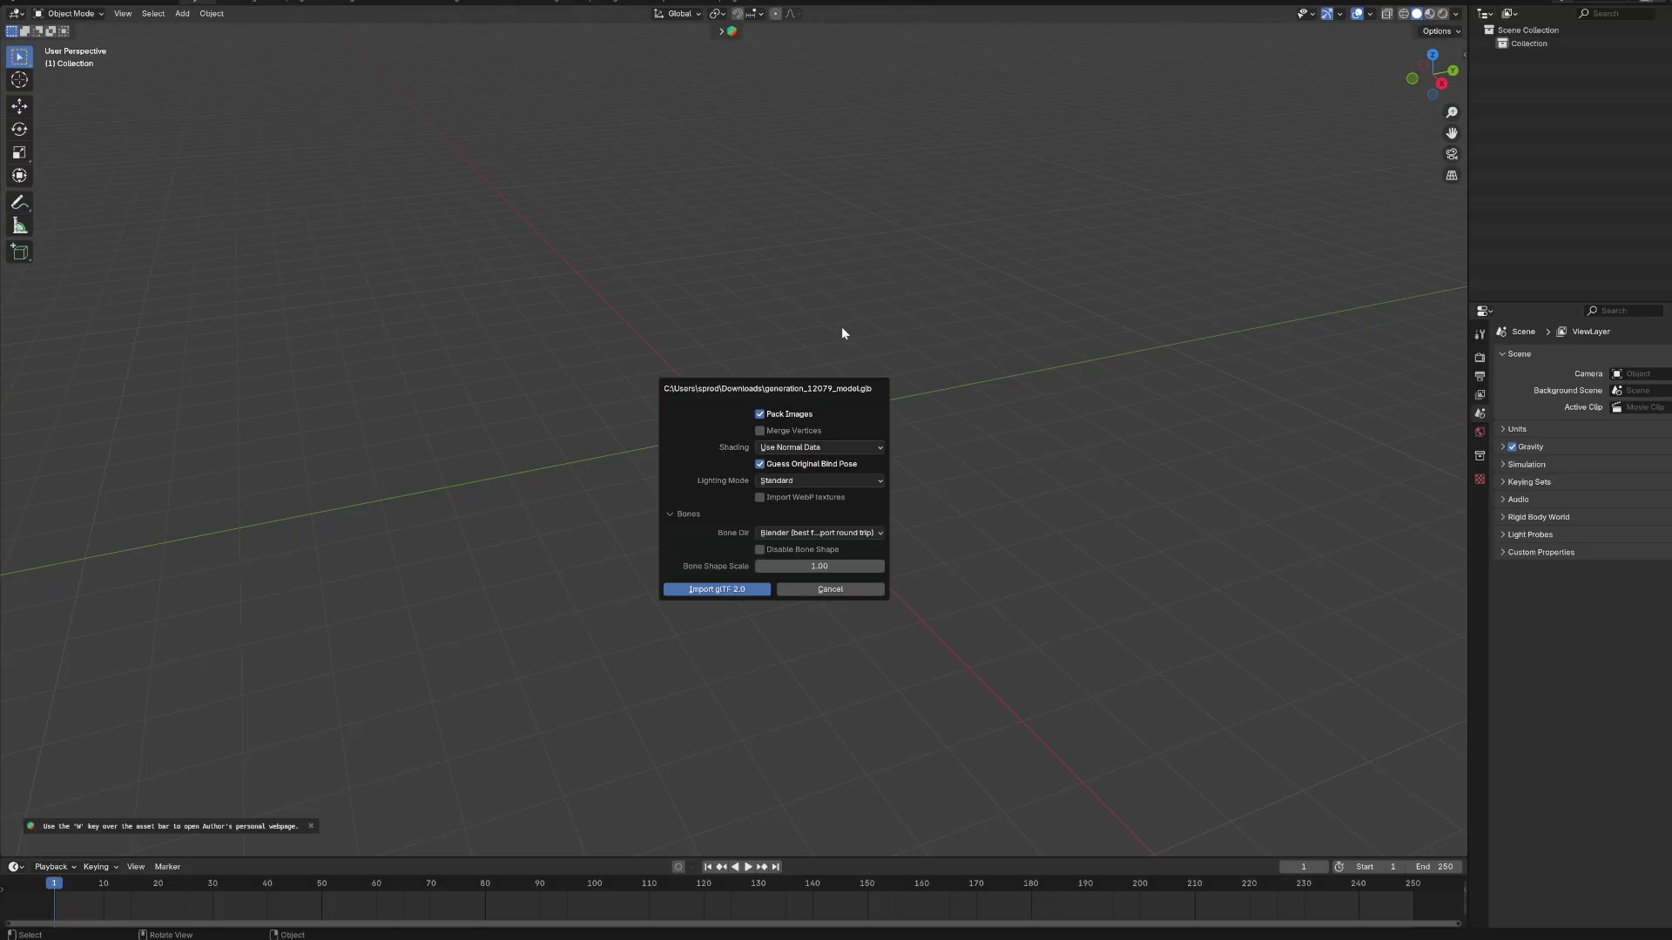
{"action": "key", "text": "Return"}
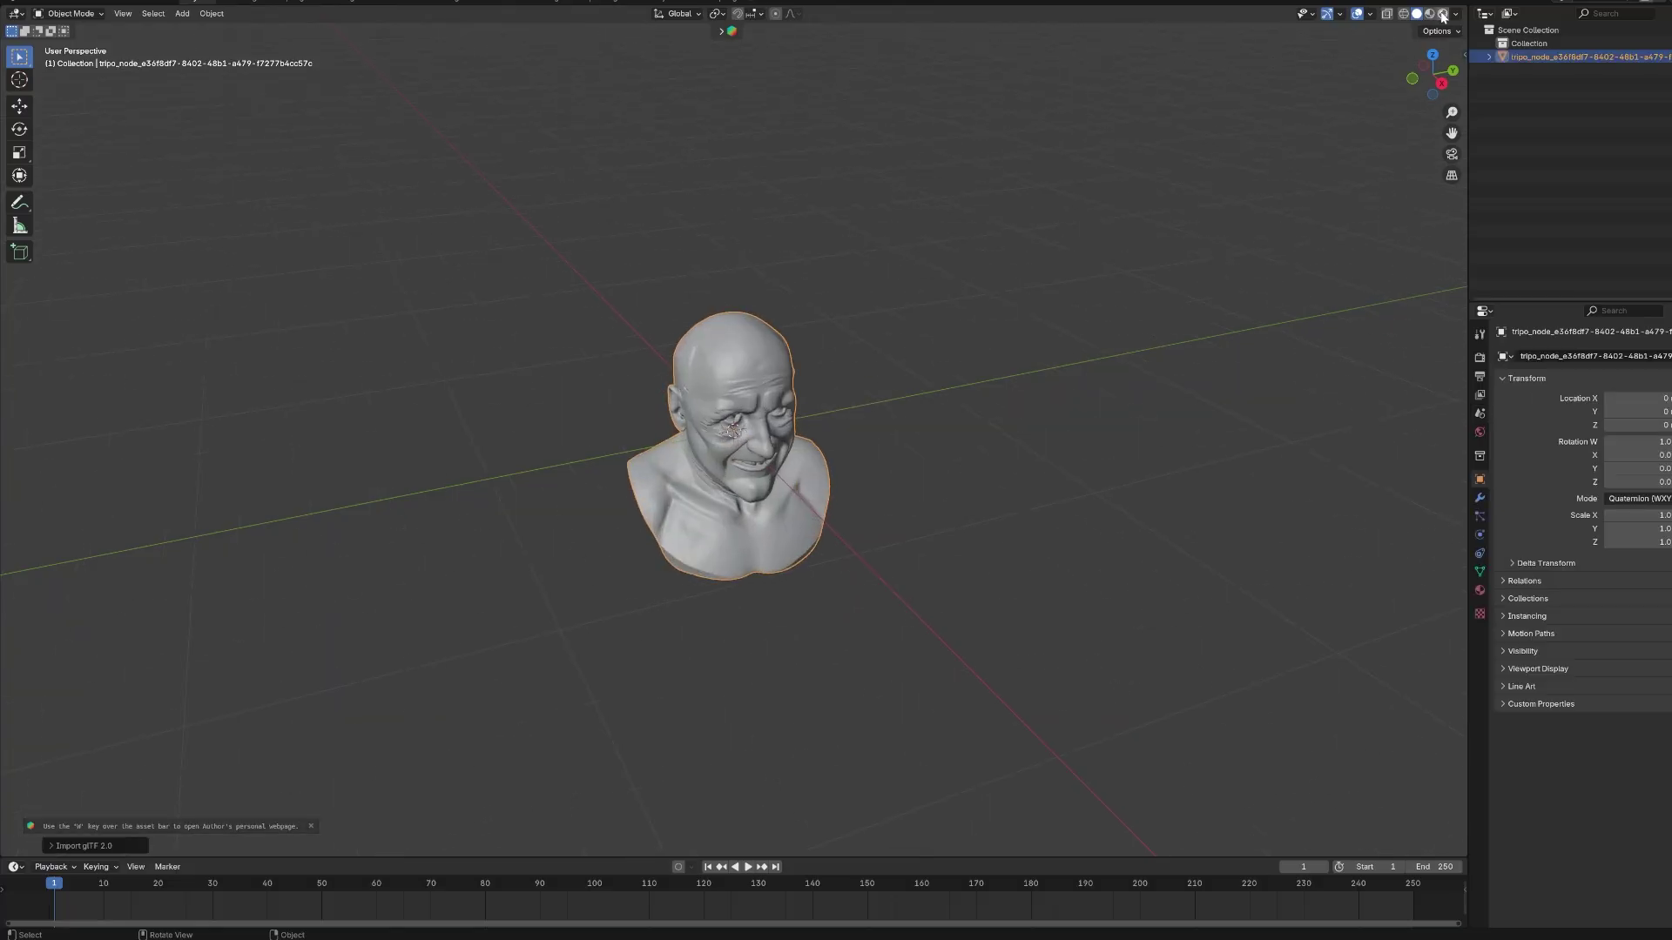
Show the bust in Material Preview, raise it along Z, and turn off viewport overlays.
{"action": "left_click", "coordinate": [1430, 14]}
{"action": "middle_click_drag", "start_coordinate": [834, 394], "coordinate": [1429, 365]}
{"action": "key", "text": "g"}
{"action": "key", "text": "z"}
{"action": "left_click", "coordinate": [775, 321]}
{"action": "left_click", "coordinate": [1356, 14]}
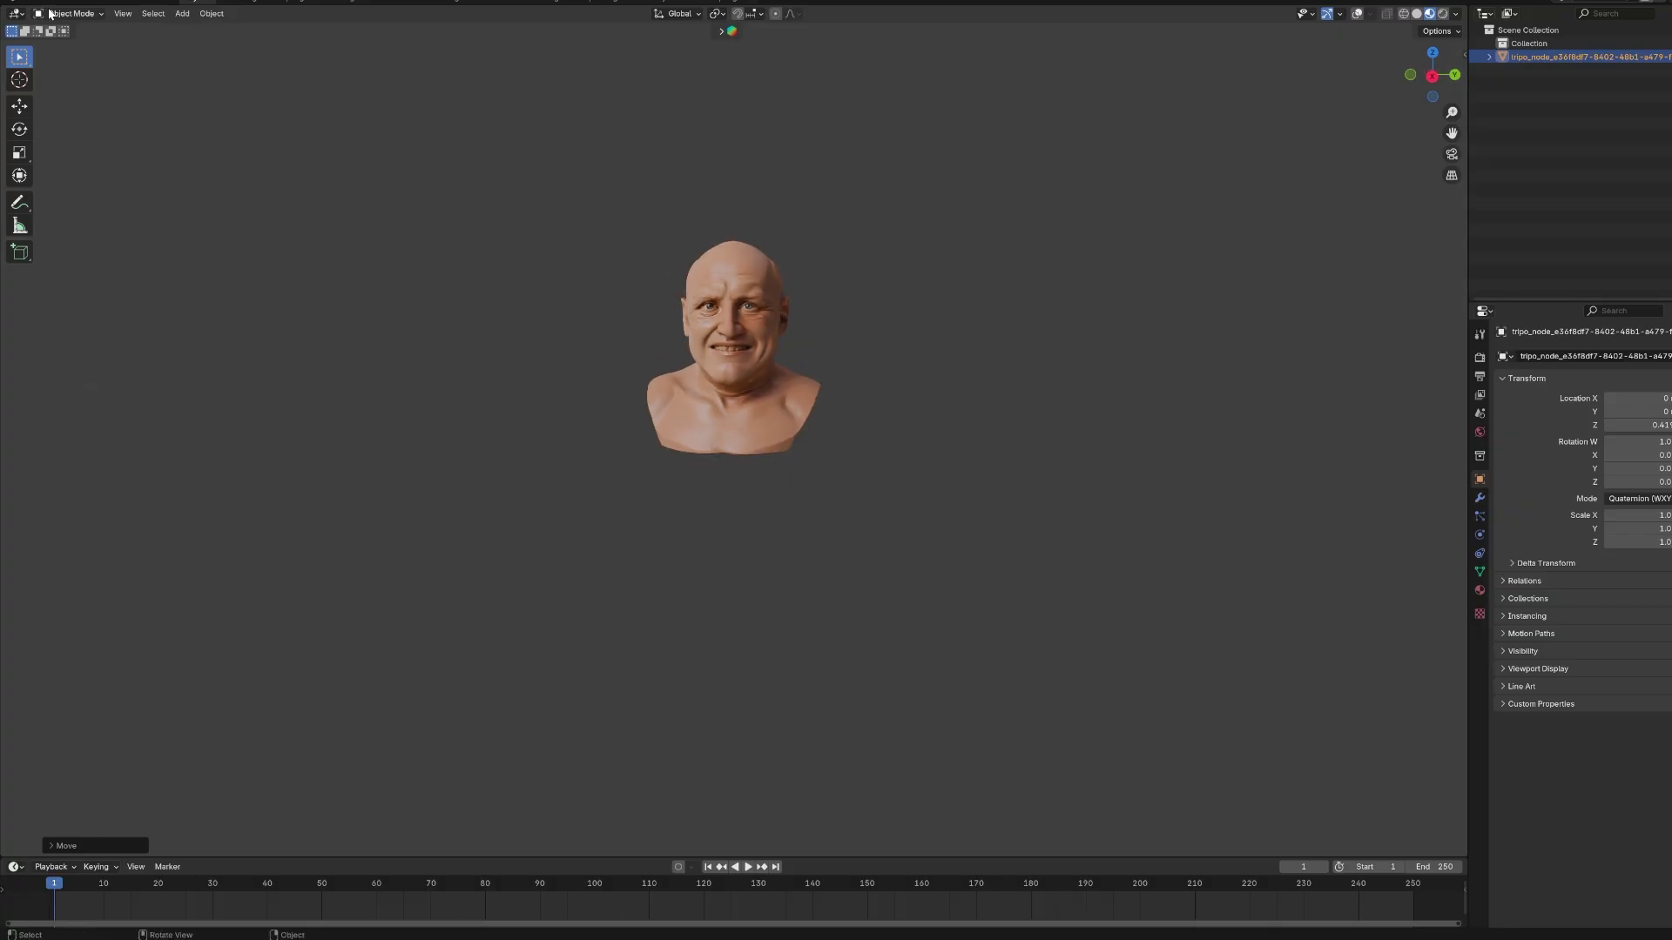
{"action": "key", "text": "F4"}
{"action": "mouse_move", "coordinate": [69, 202]}
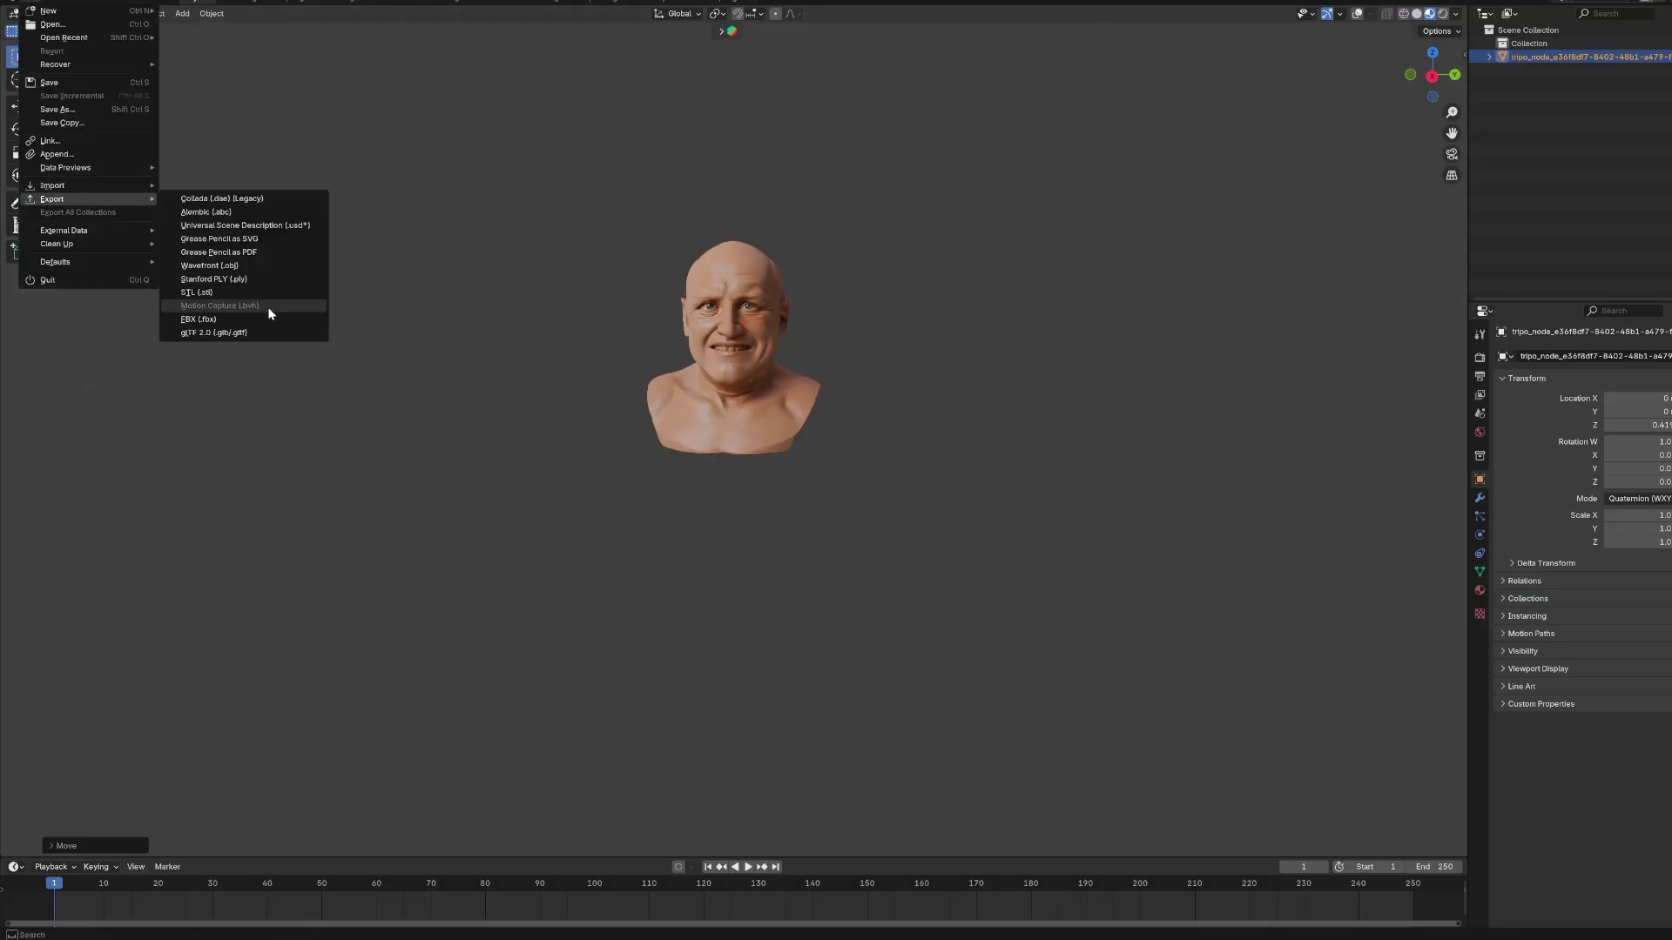
{"action": "left_click", "coordinate": [488, 277]}
{"action": "scroll", "coordinate": [808, 270], "scroll_direction": "up", "scroll_amount": 3}
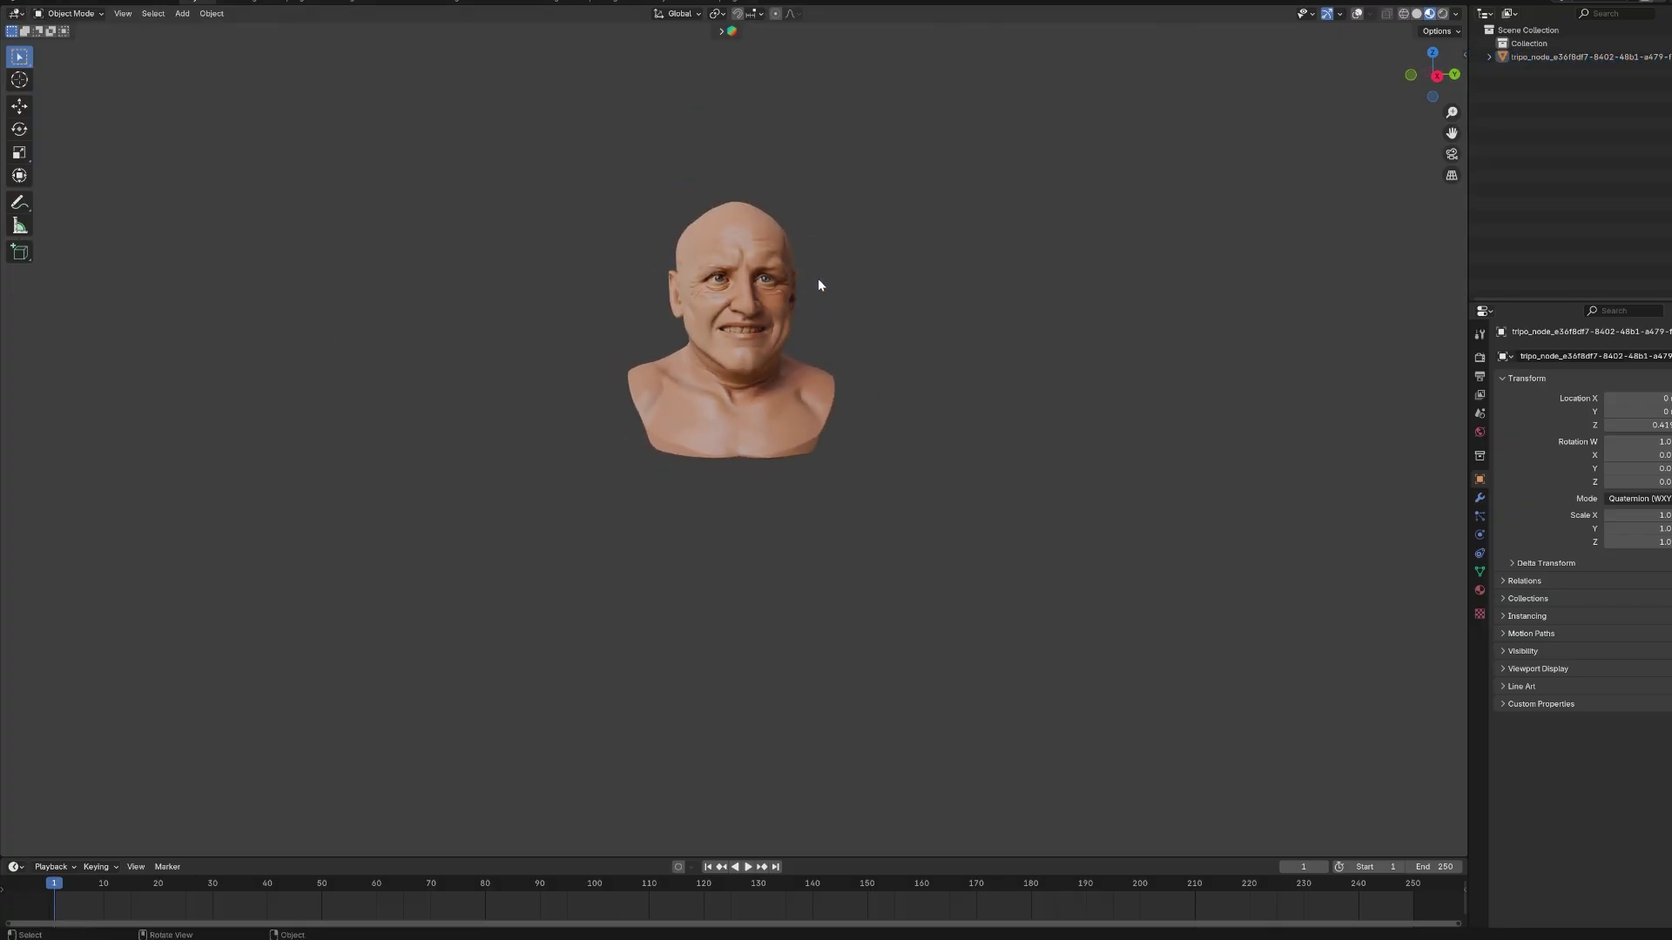
{"action": "middle_click_drag", "start_coordinate": [818, 285], "coordinate": [862, 314]}
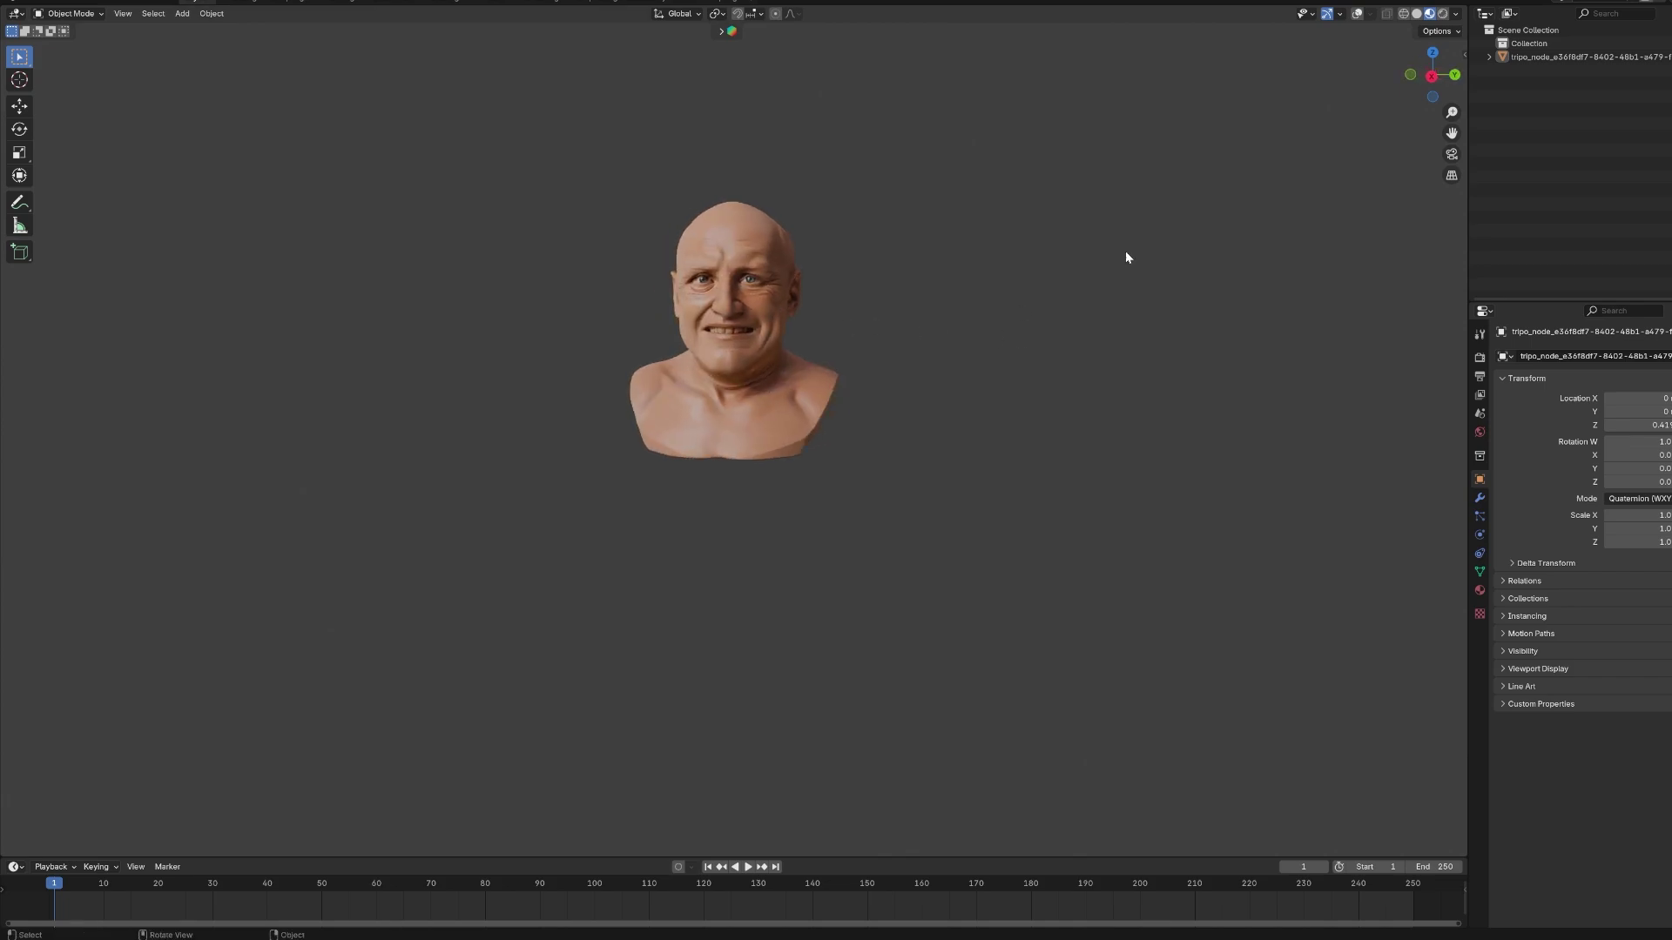
{"action": "key", "text": "F4"}
{"action": "scroll", "coordinate": [775, 266], "scroll_direction": "up", "scroll_amount": 2}
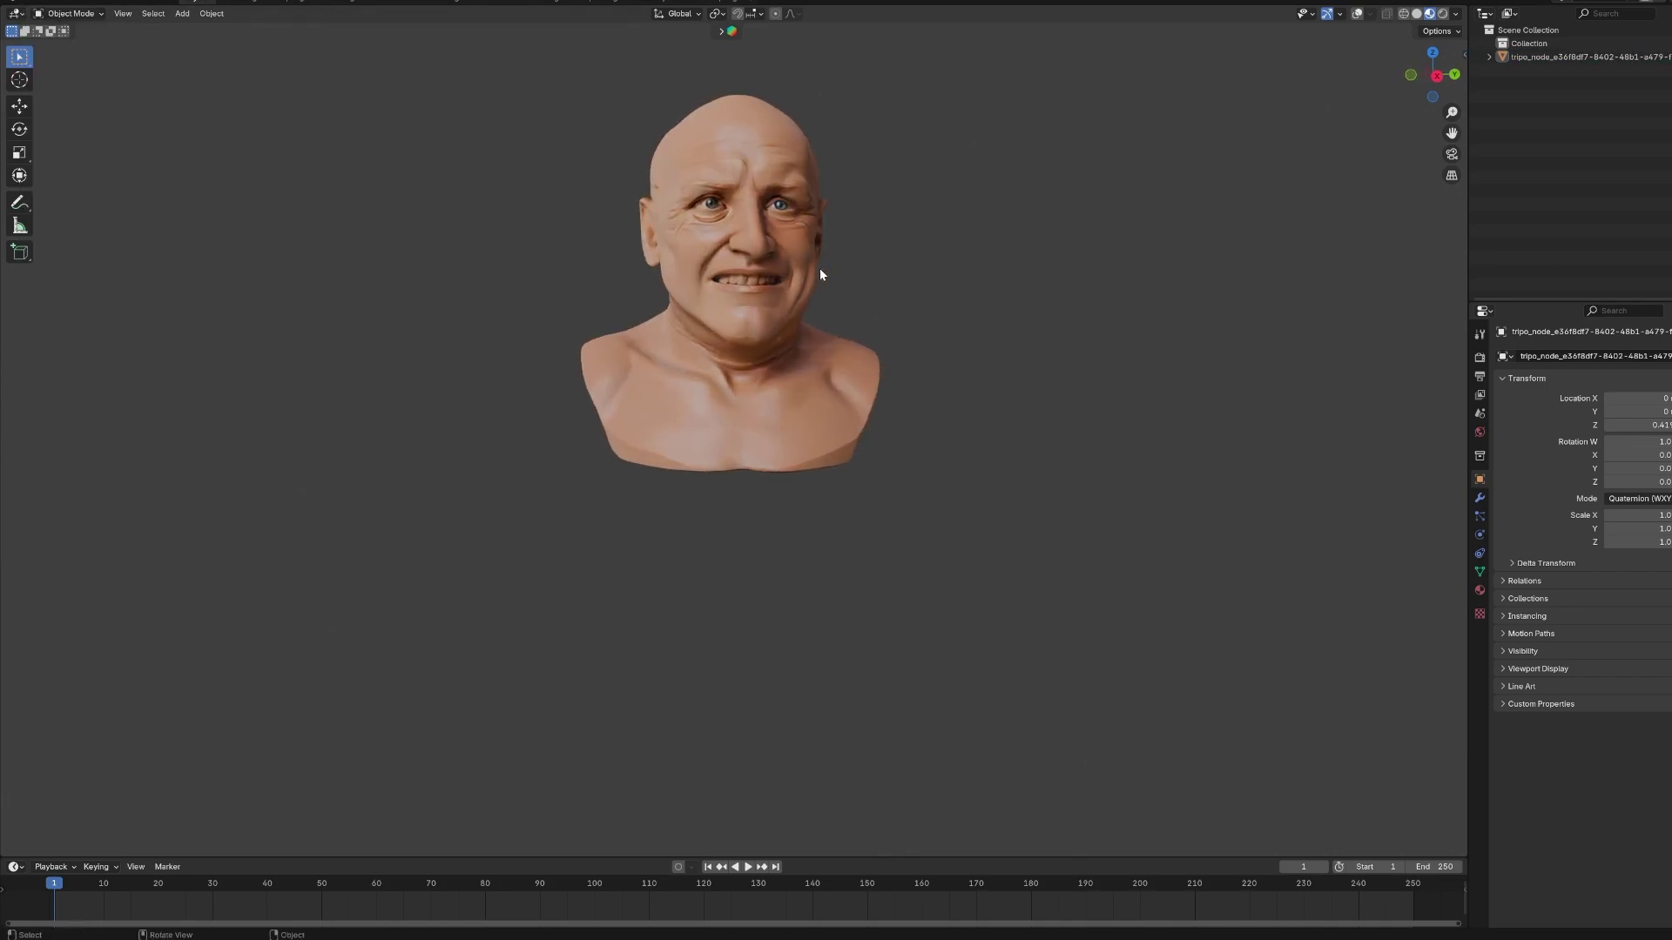
{"action": "scroll", "coordinate": [820, 275], "scroll_direction": "down", "scroll_amount": 3}
{"action": "middle_click_drag", "start_coordinate": [733, 305], "coordinate": [662, 305]}
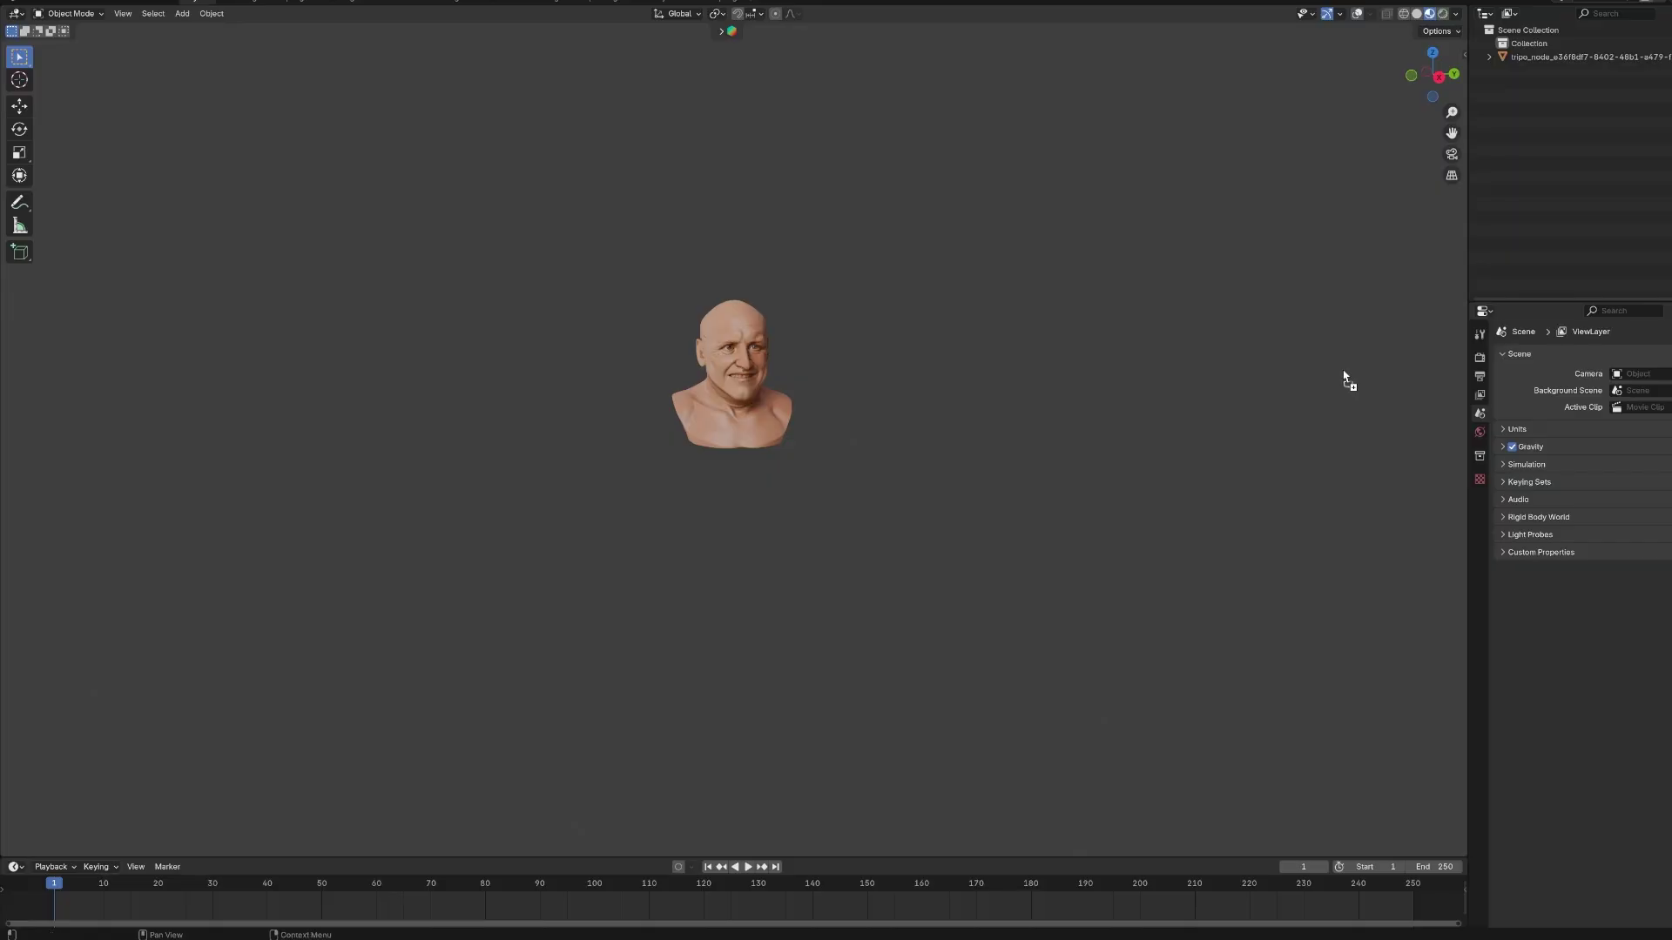
Import the second GLB, the grey pair of figures, and move it beside the bald bust.
{"action": "left_click", "coordinate": [925, 524]}
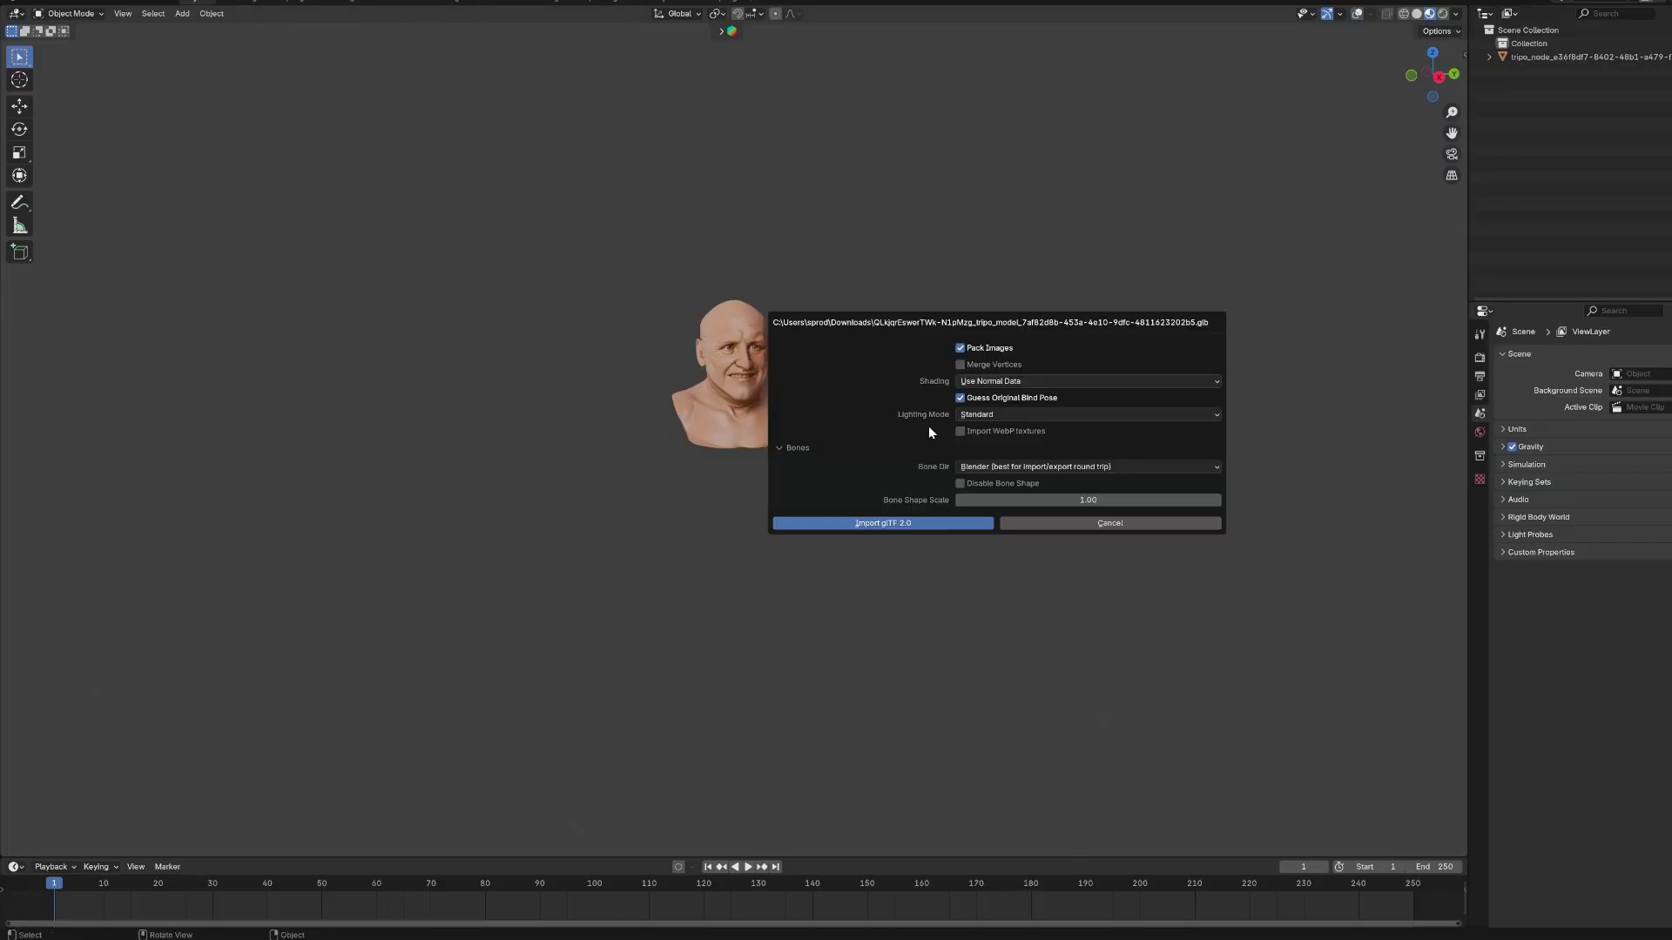
{"action": "key", "text": "g"}
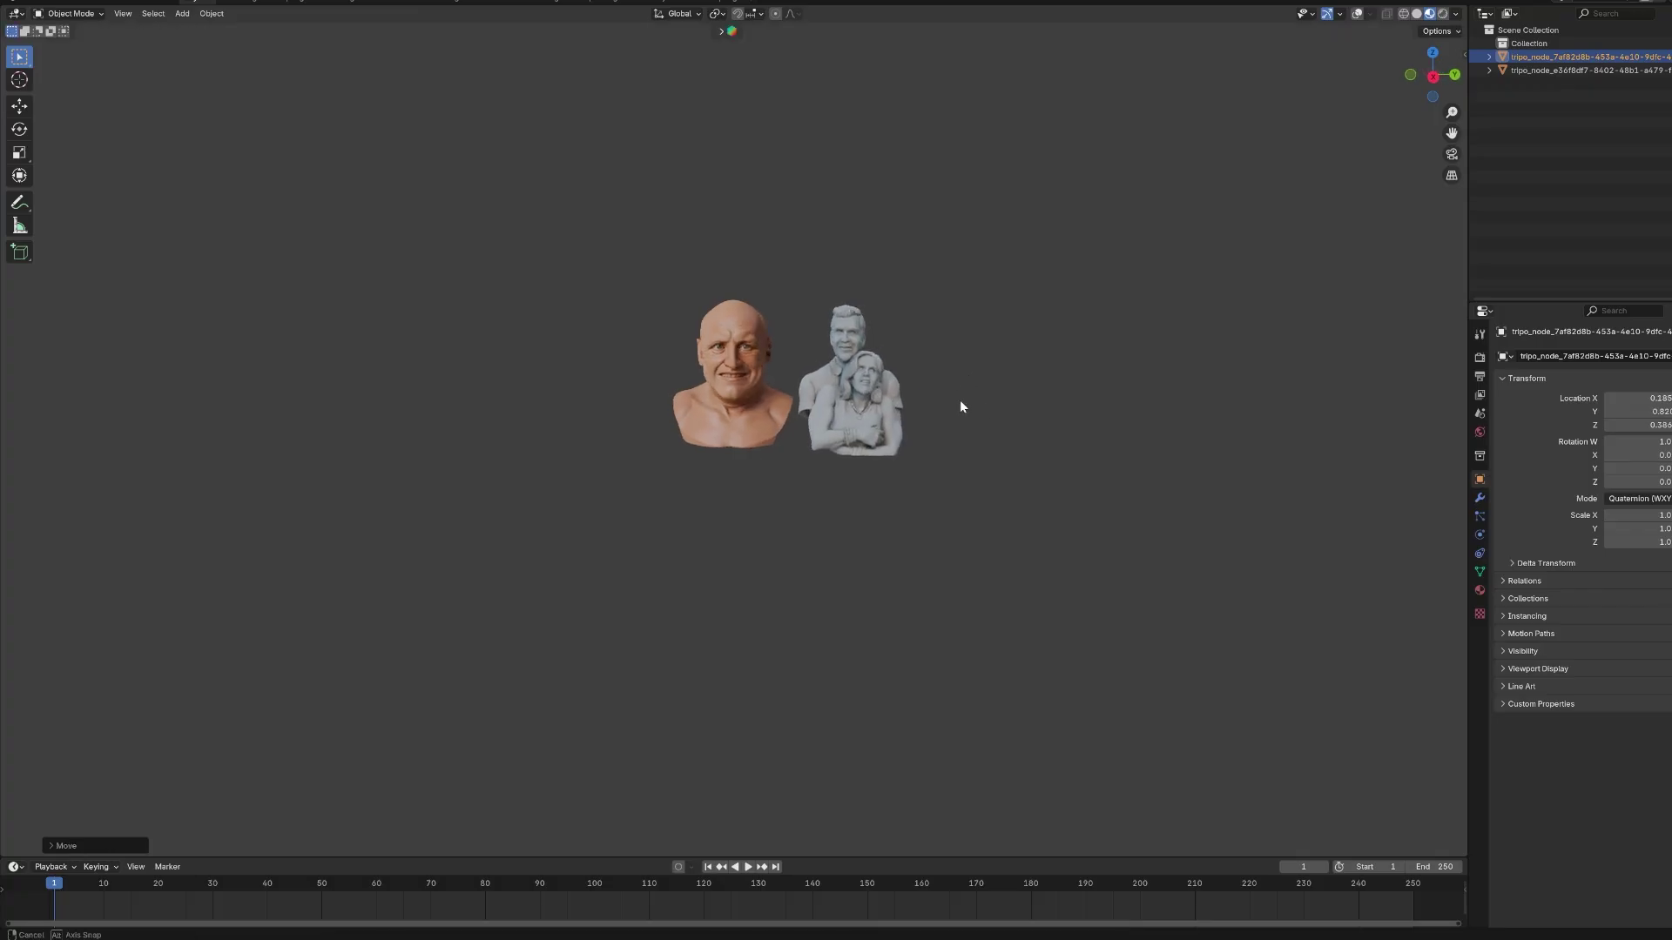
{"action": "left_click", "coordinate": [984, 401]}
{"action": "middle_click_drag", "start_coordinate": [983, 399], "coordinate": [279, 426]}
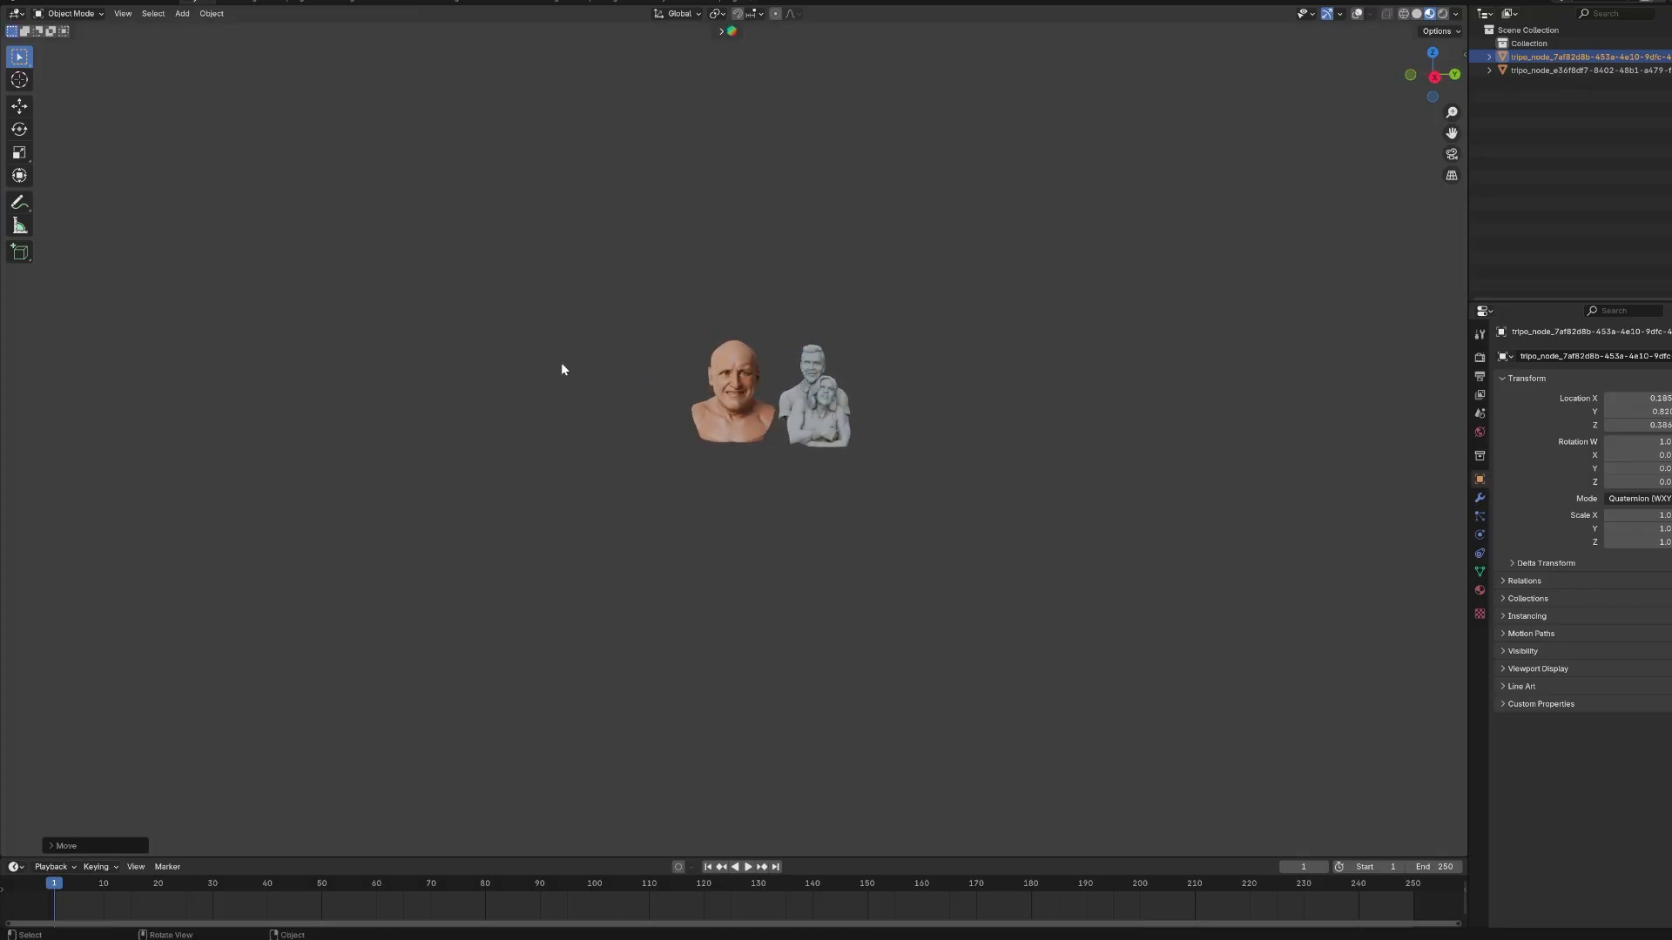